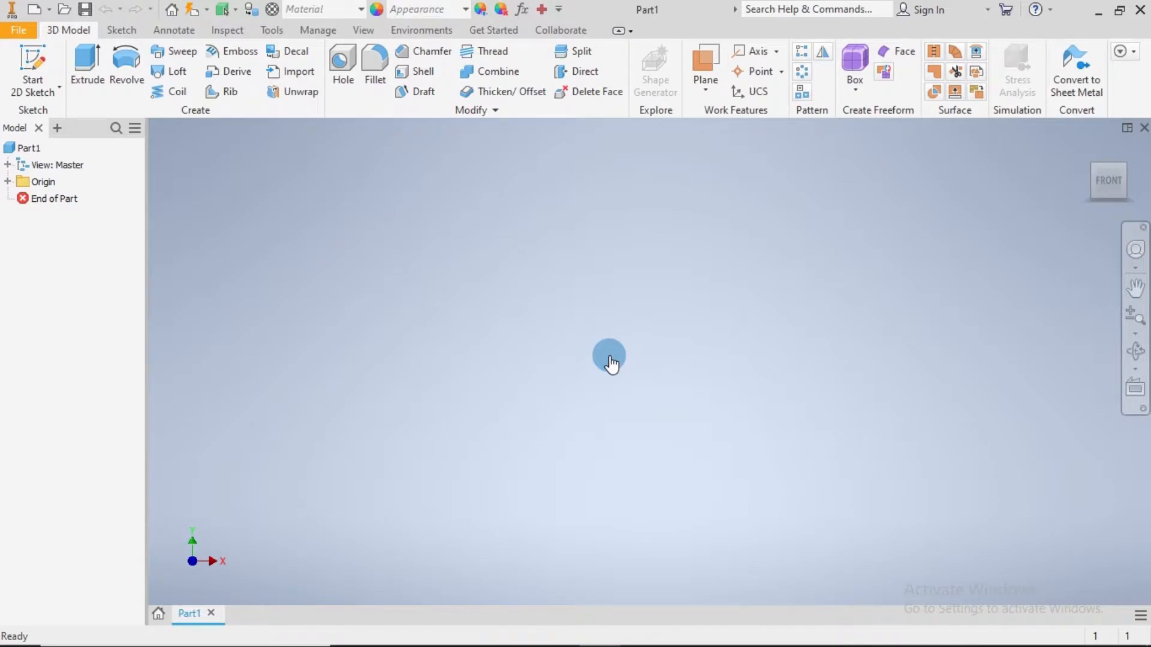
Step: Start a sketch on the horizontal origin plane and draw a 12 mm diameter construction circle centred on the origin
left_click(35, 62)
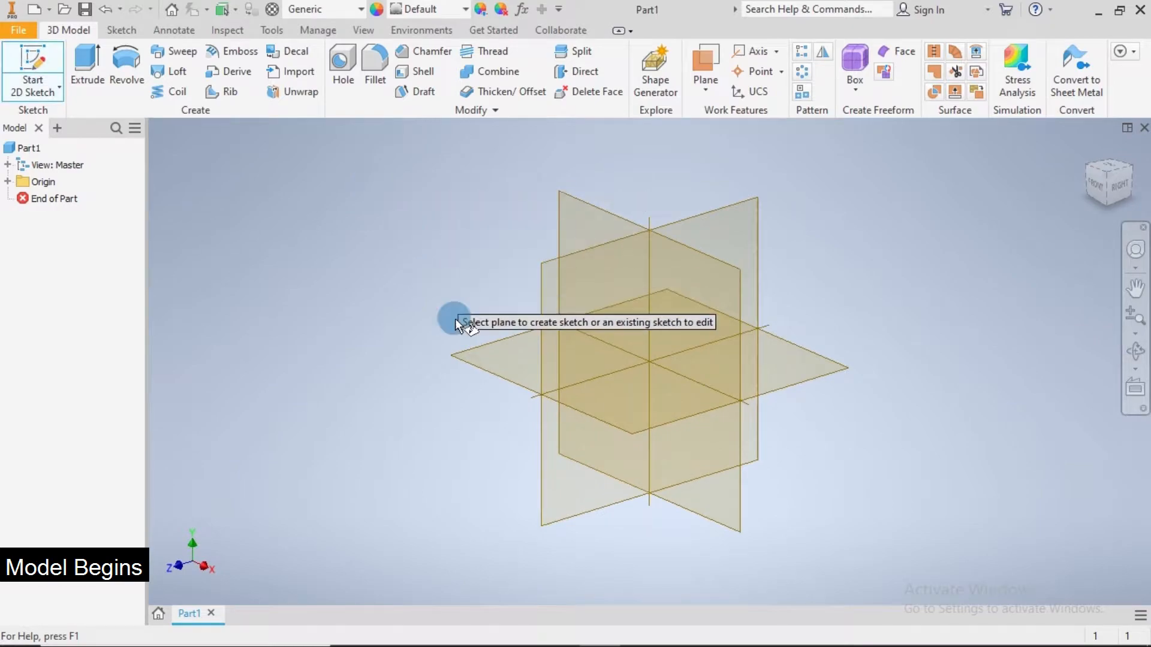
left_click(477, 355)
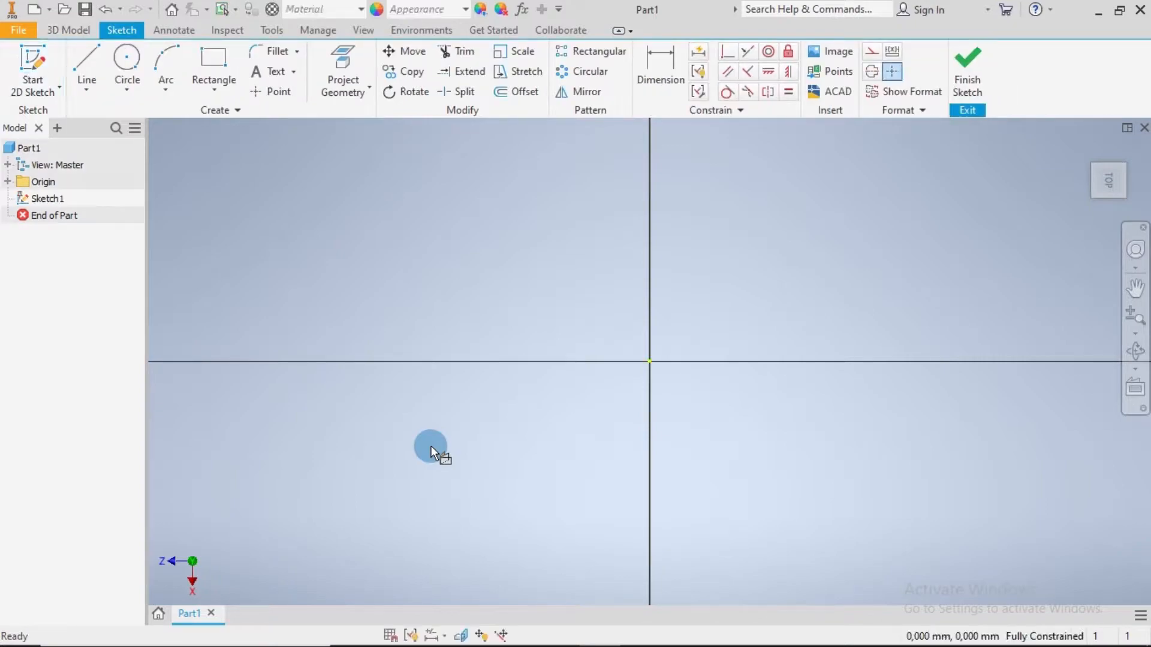
left_click(125, 55)
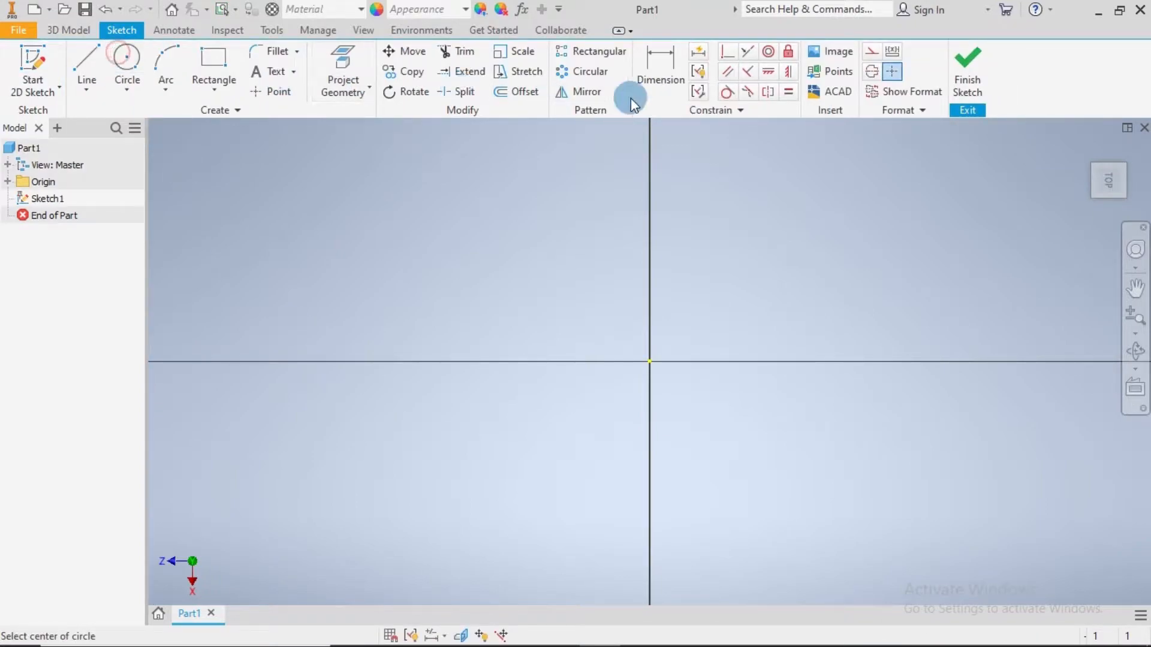
left_click(872, 51)
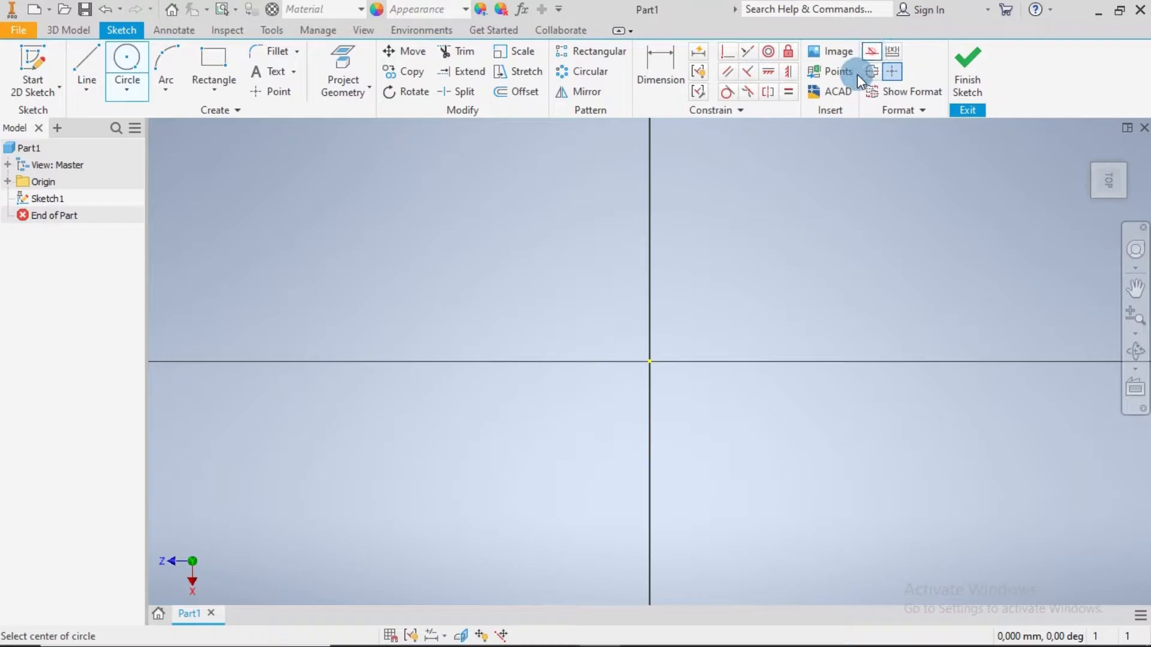
left_click(649, 360)
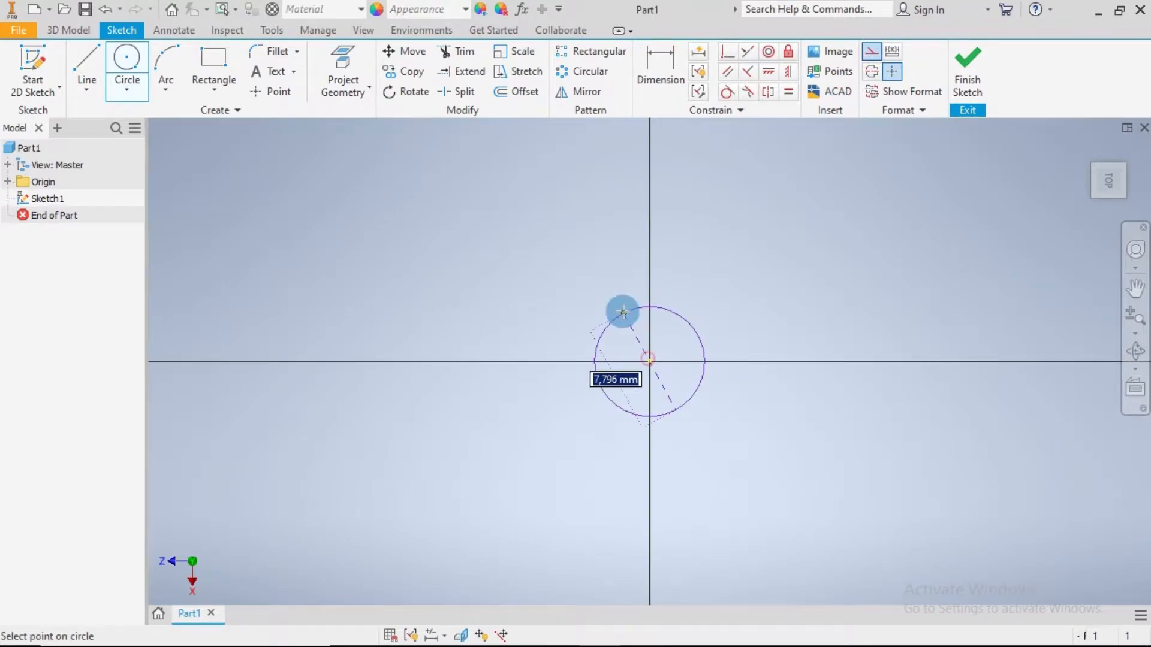
type("12")
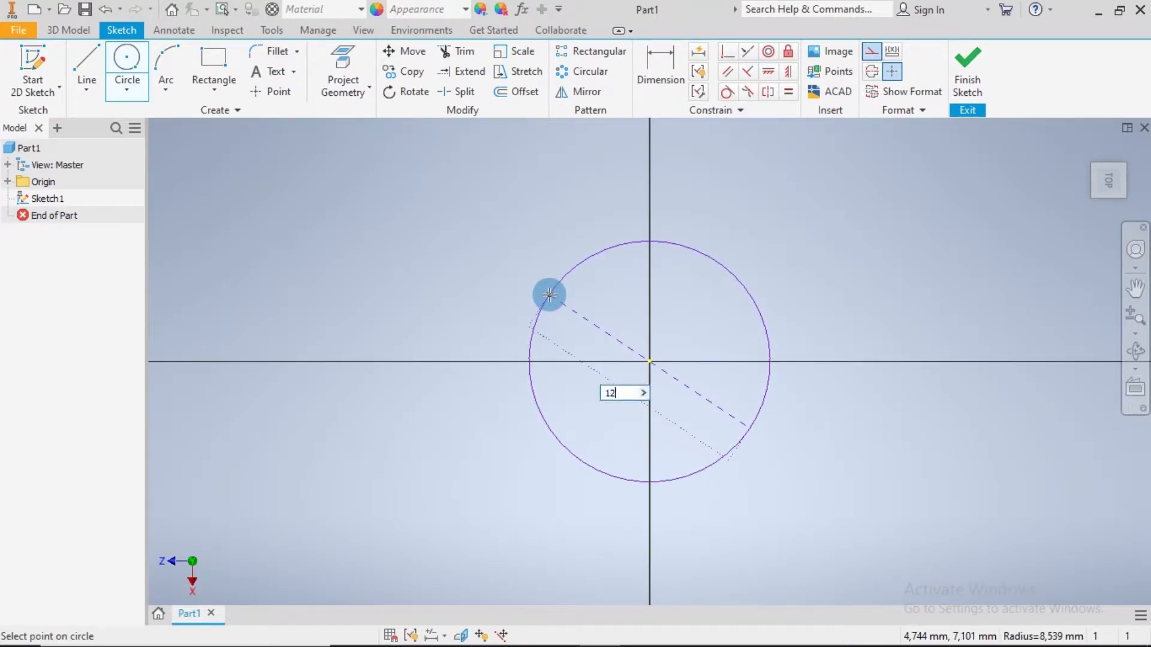
key("Return")
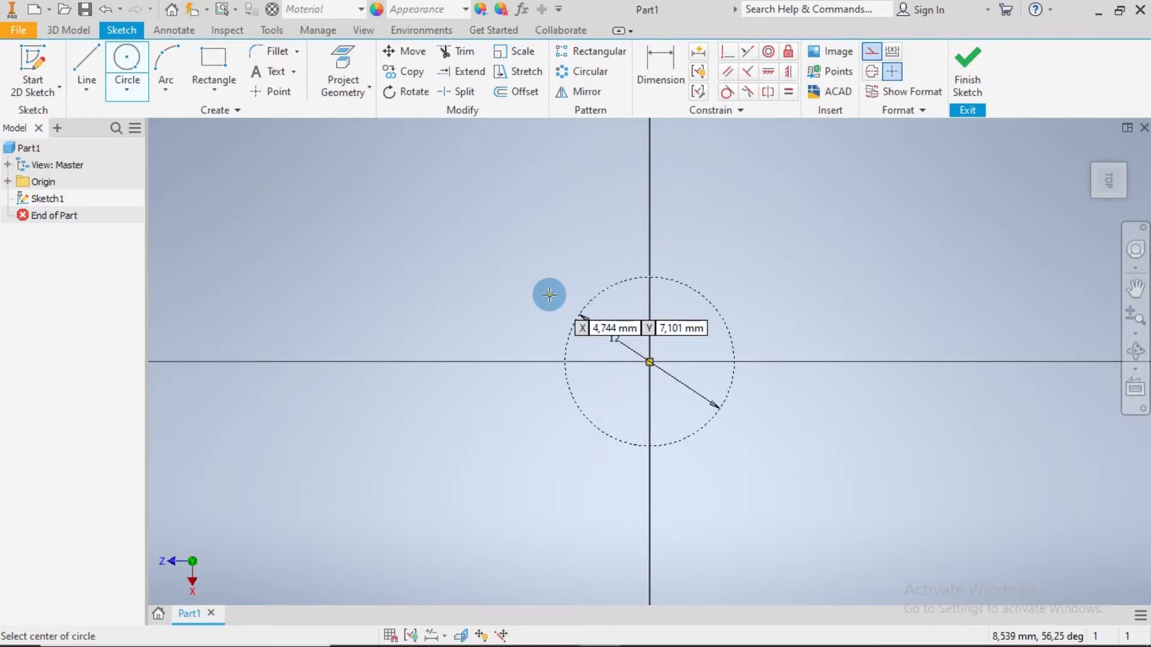
key("Escape")
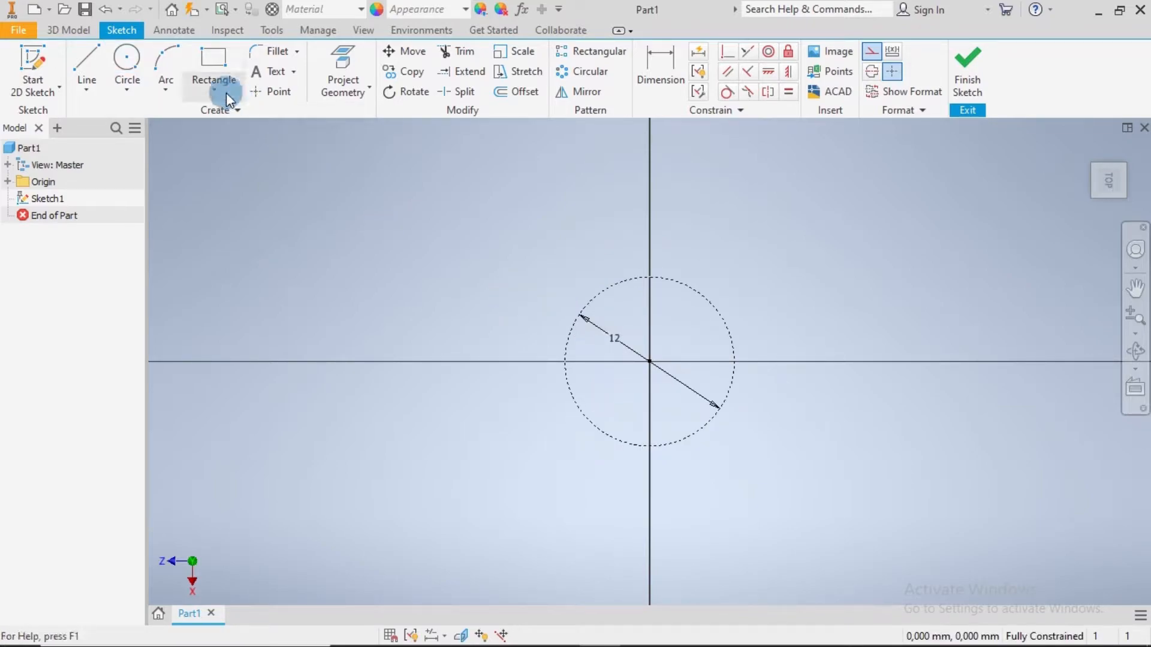
Step: Draw a six-sided circumscribed polygon centred on the origin and tangent to the construction circle, and finish the sketch
left_click(224, 91)
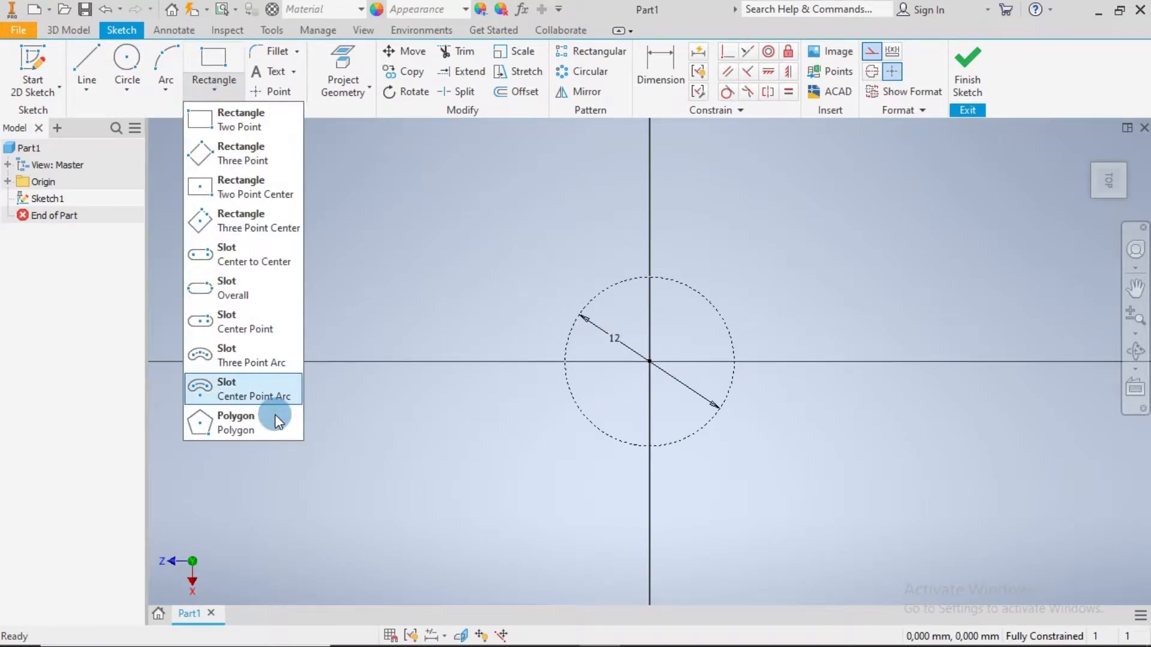
left_click(222, 427)
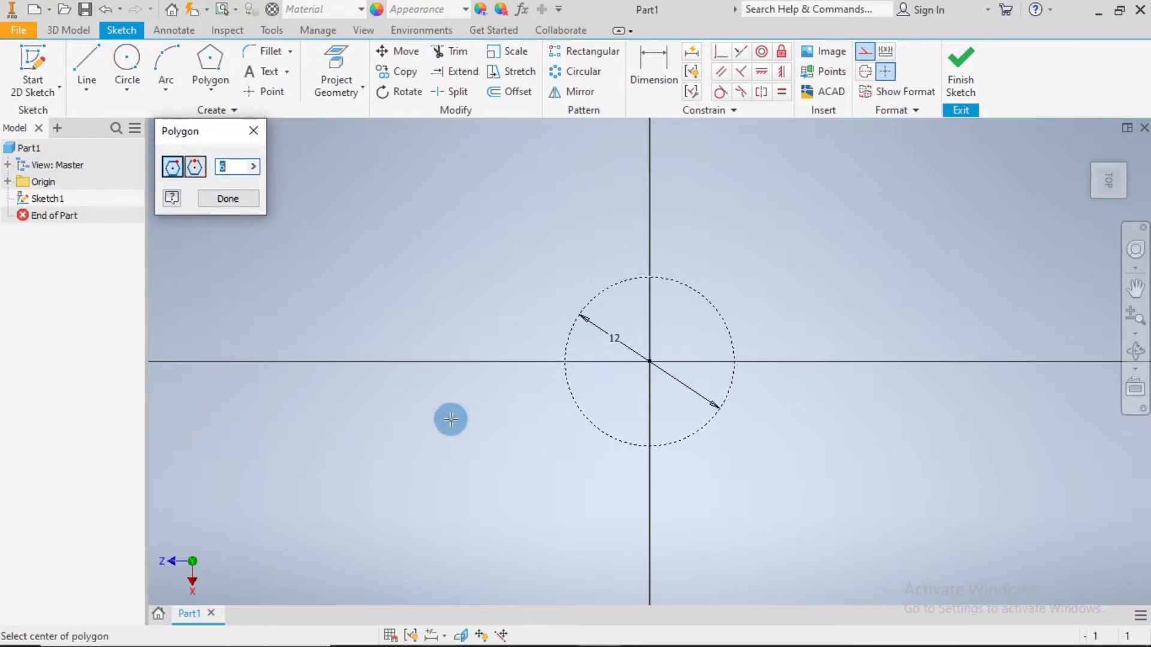
type("6")
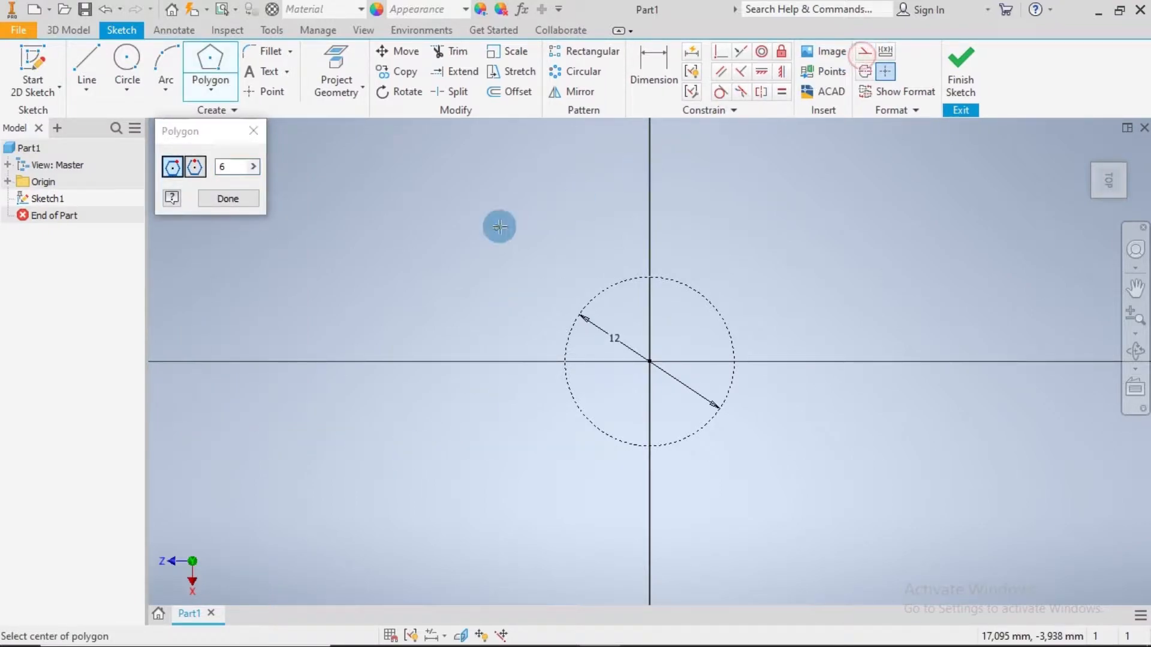
left_click(196, 168)
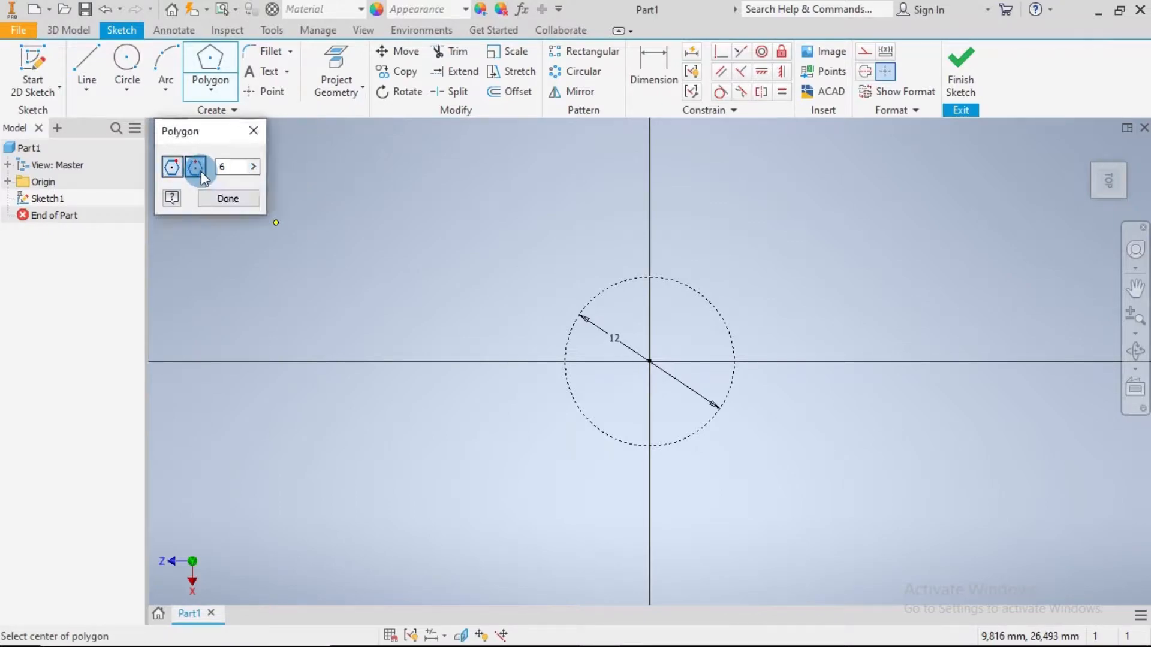
left_click(650, 362)
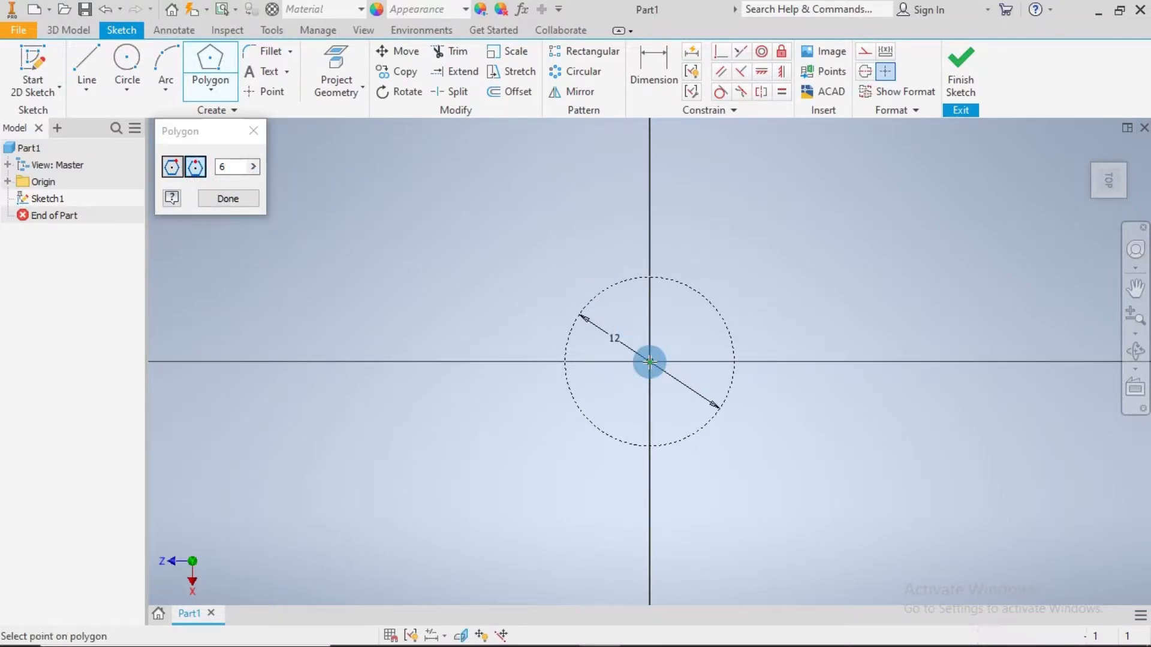
left_click(566, 362)
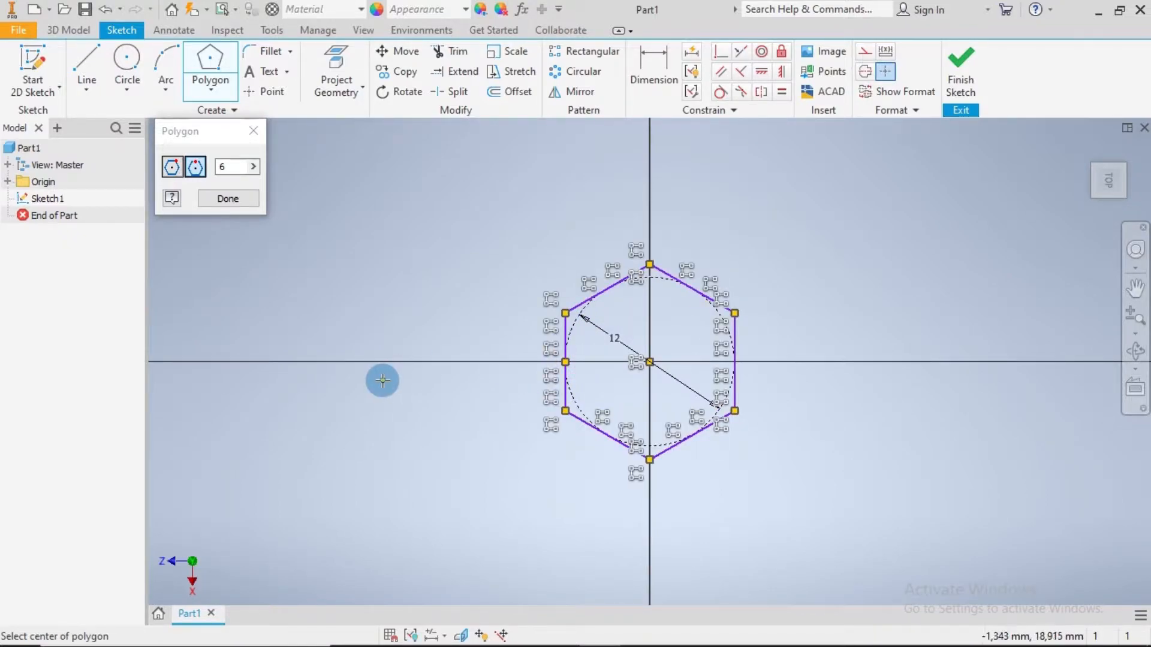
left_click(245, 198)
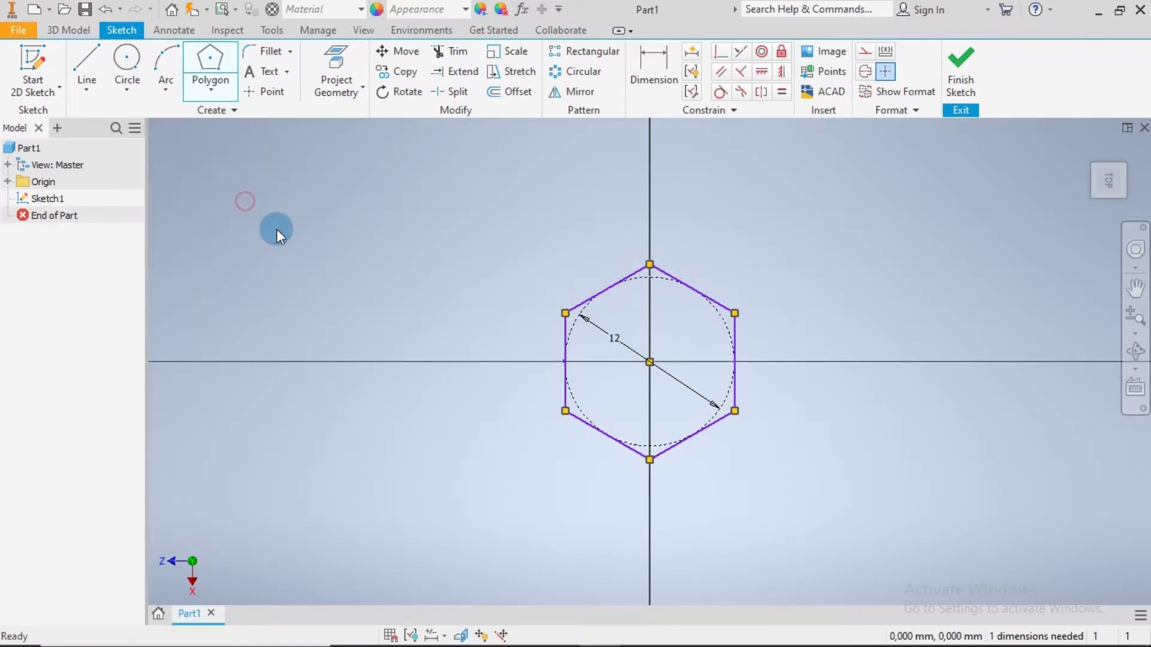
left_click(962, 80)
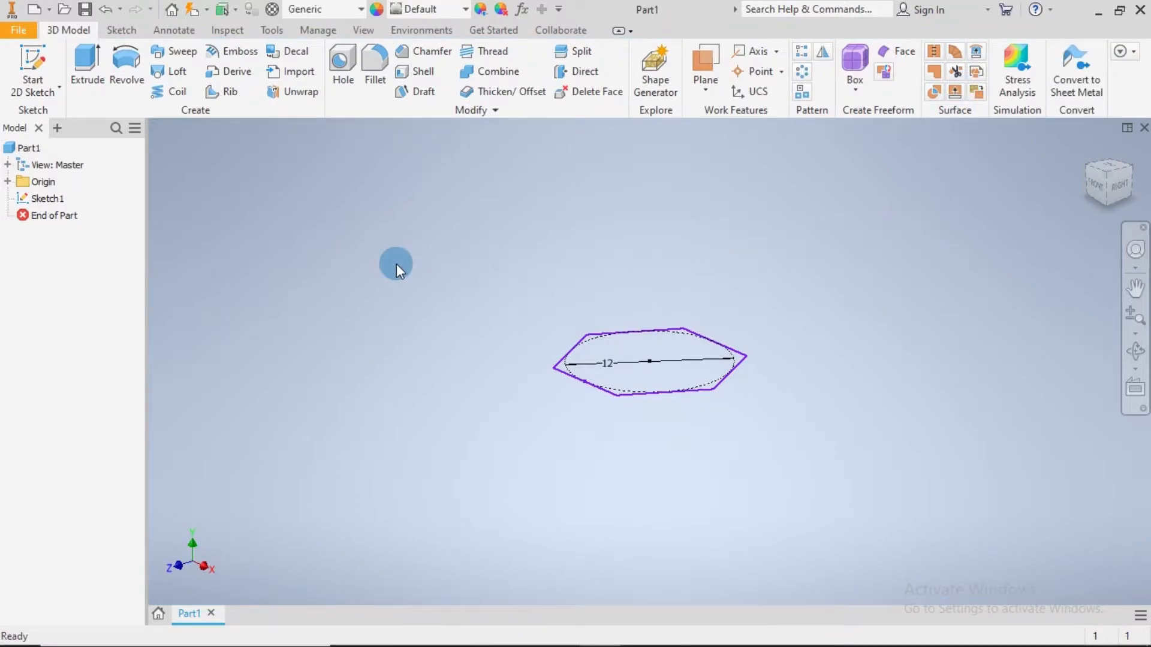
Step: Extrude the hexagon profile 5 mm upward in the default direction
left_click(87, 64)
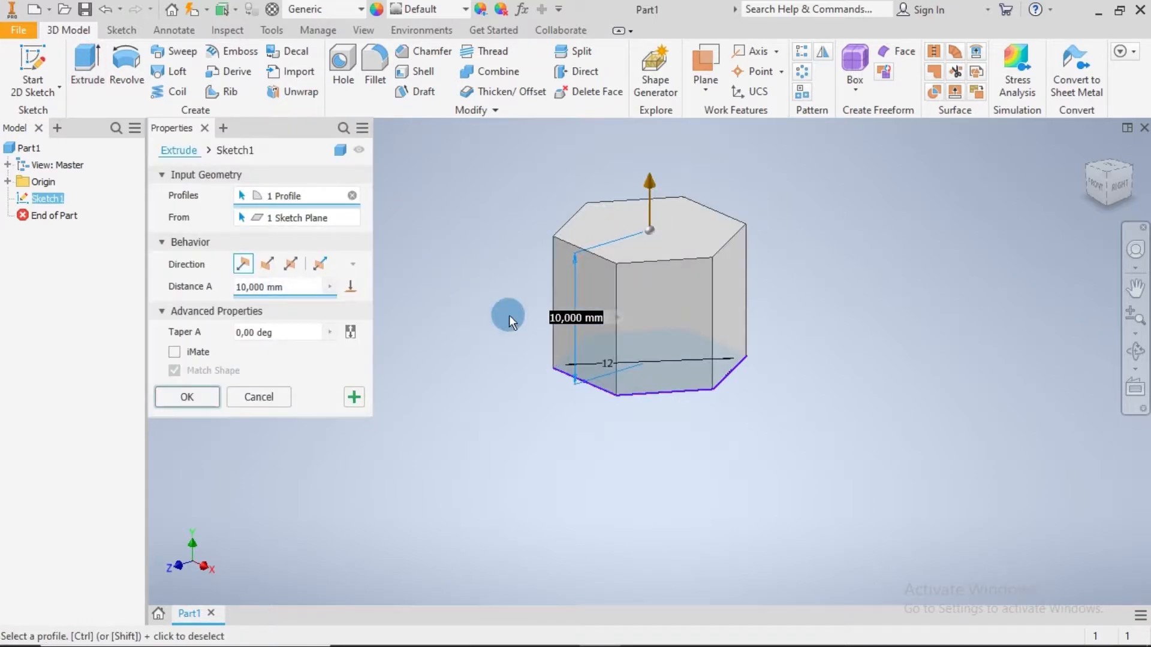
left_click(207, 289)
type("5")
left_click(271, 265)
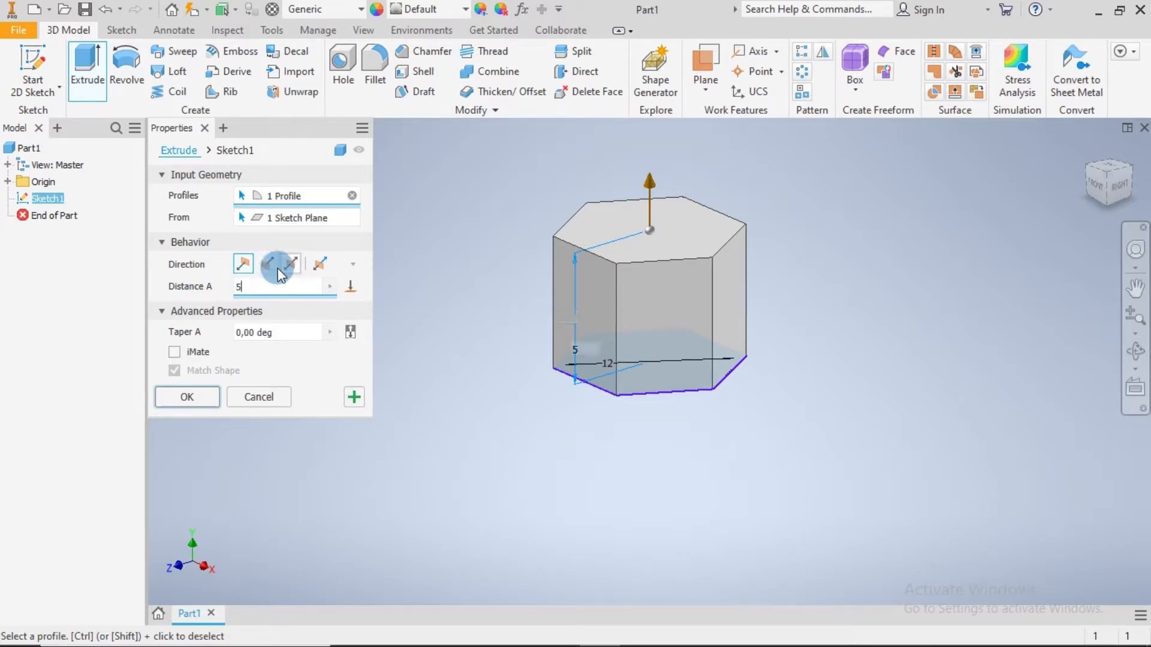
left_click(320, 308)
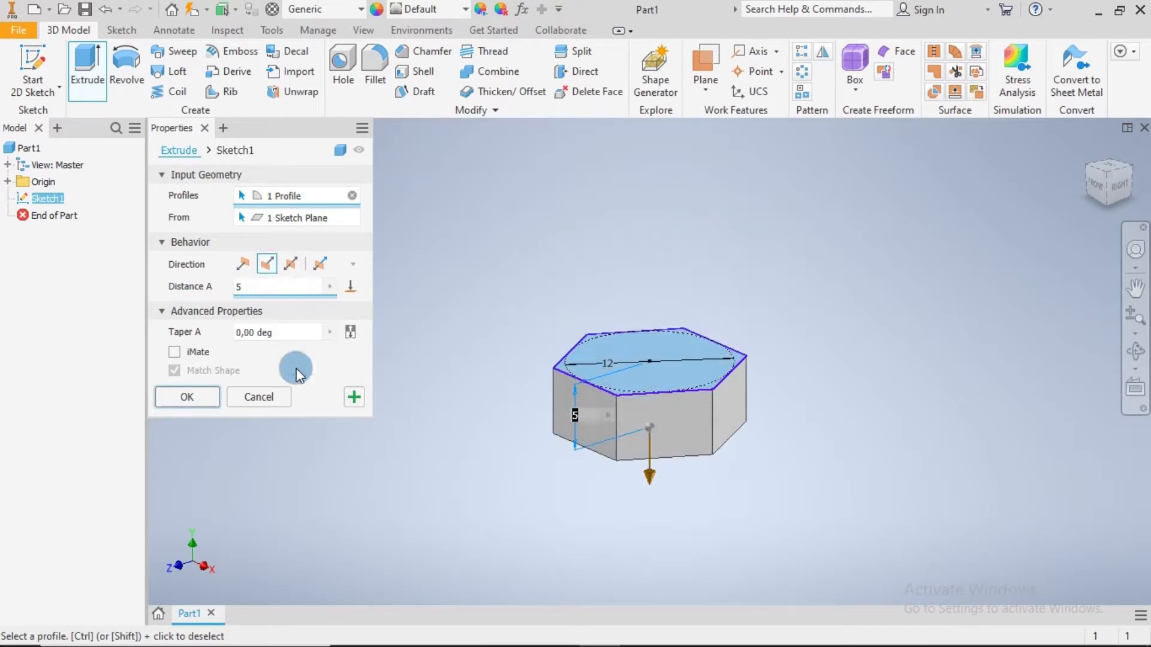
left_click(243, 264)
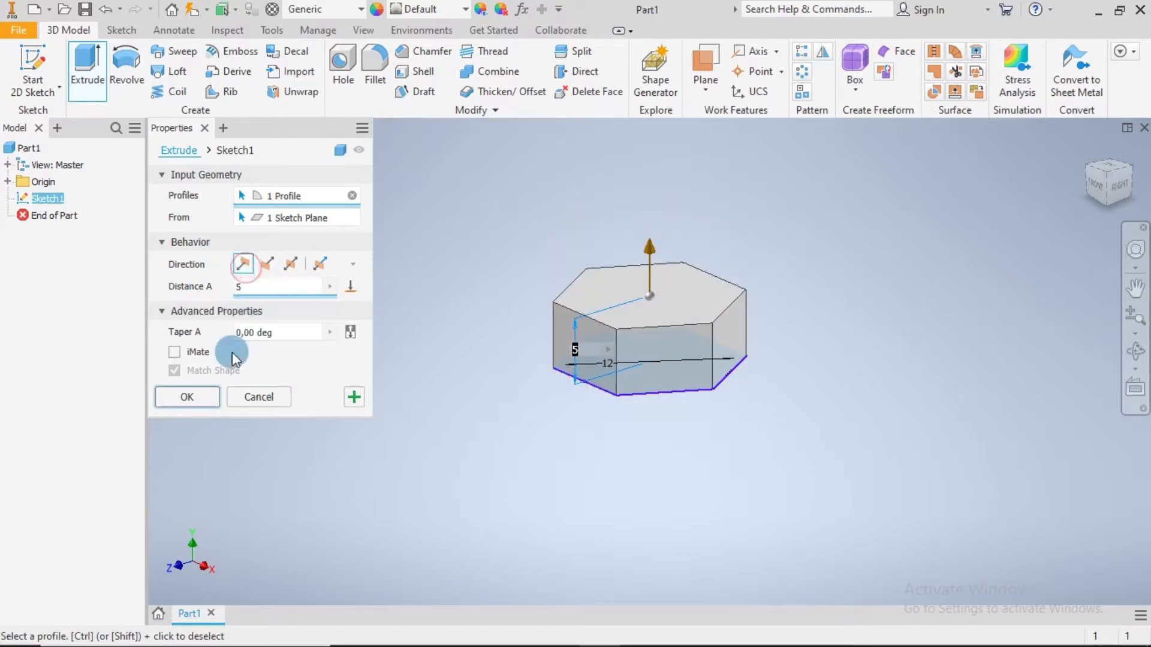
left_click(206, 401)
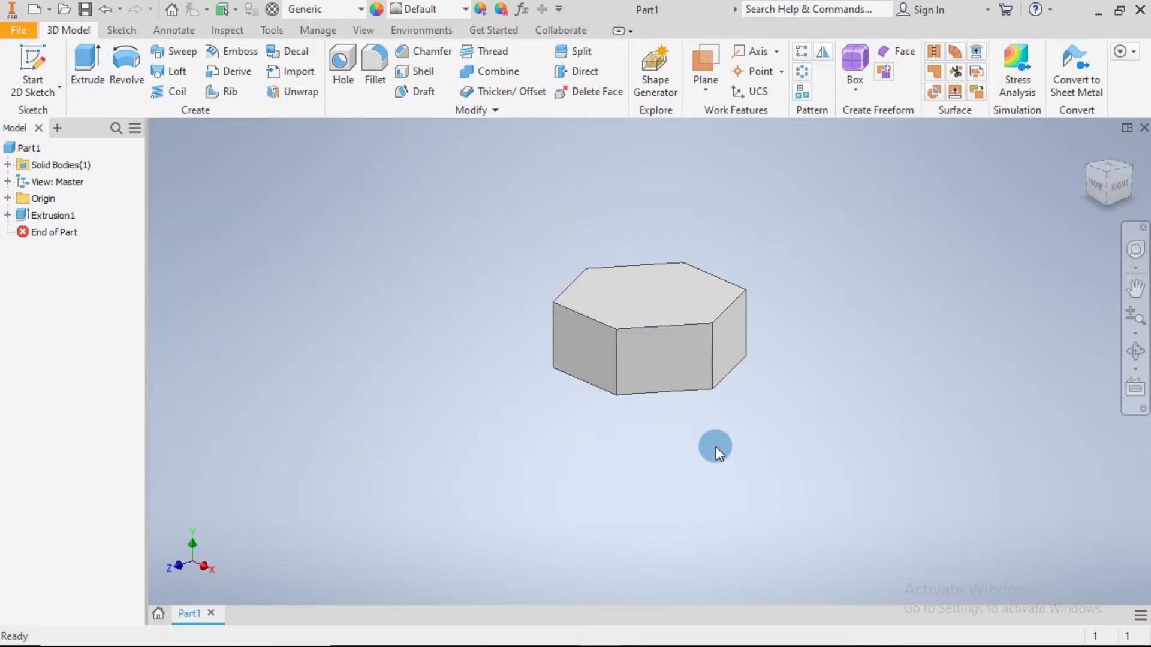
Step: Sketch a circle about 8.3 mm in diameter, centred on the origin, on the bottom face of the hexagonal body
middle_click_drag(716, 447, 710, 366, "shift")
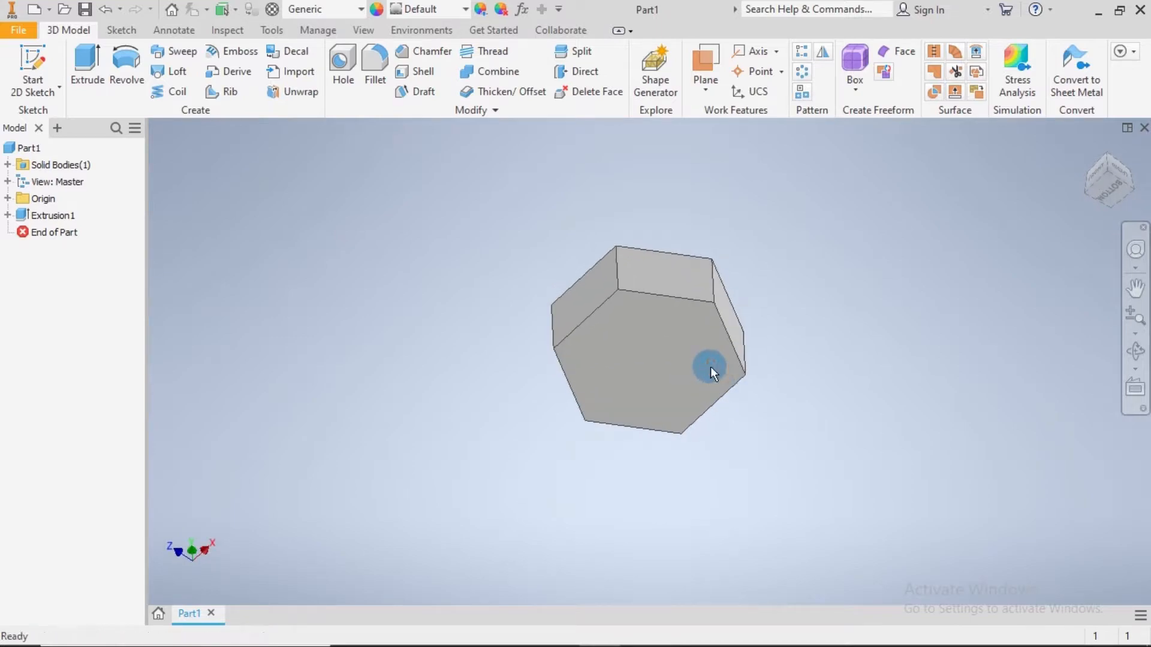
left_click(707, 362)
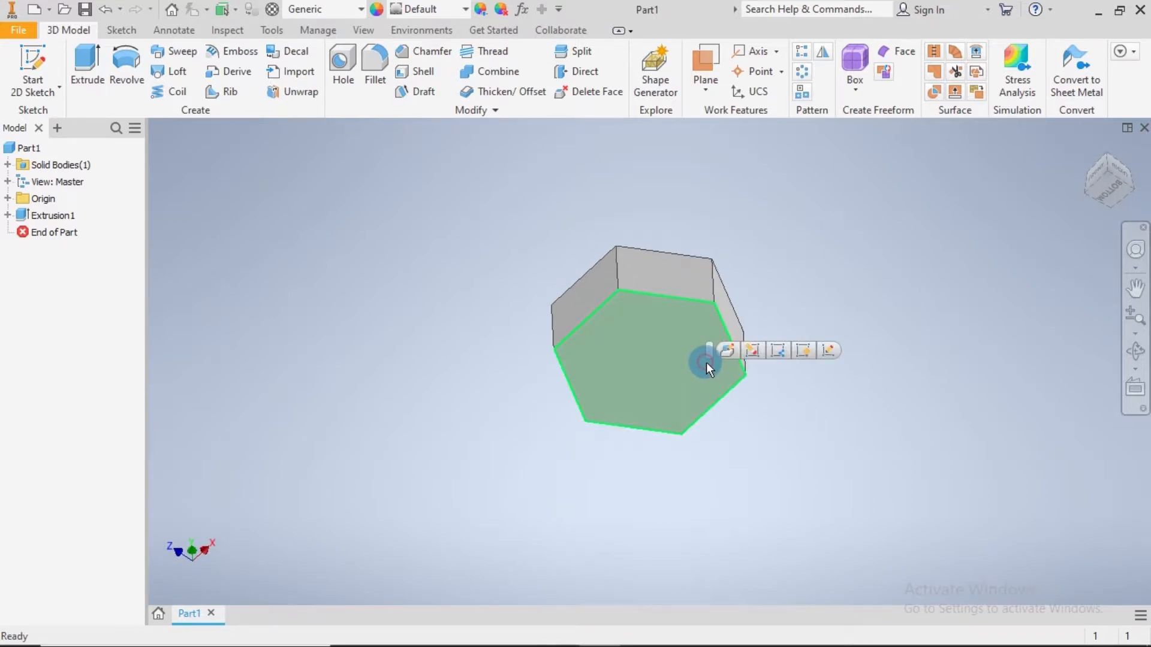
left_click(823, 350)
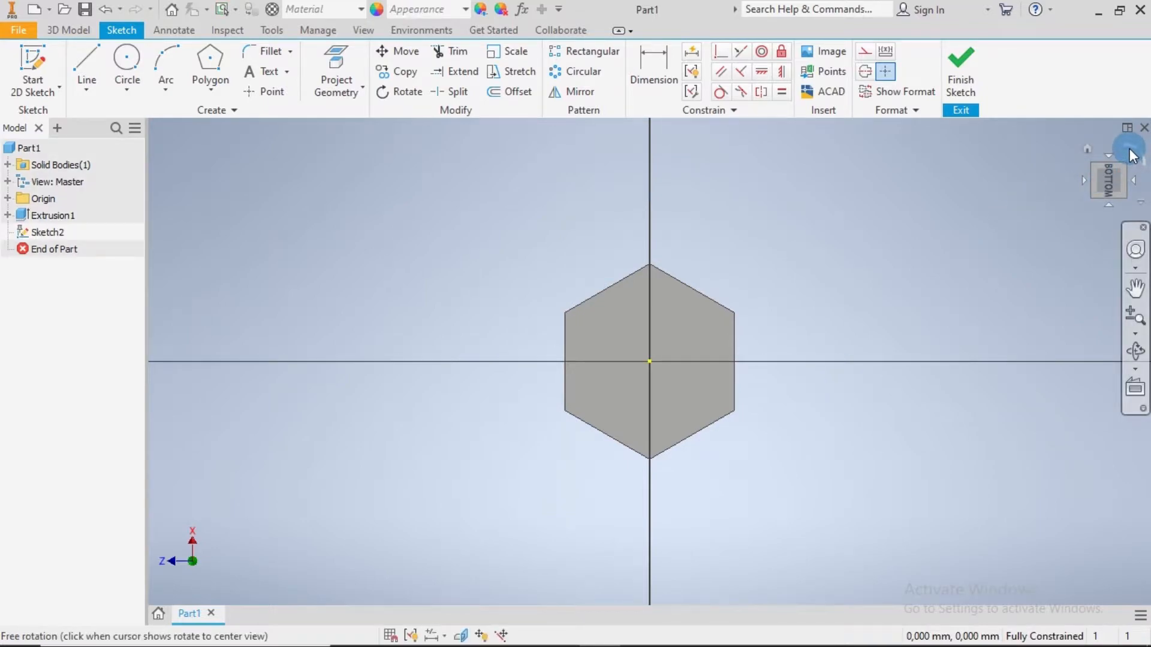
left_click(1130, 154)
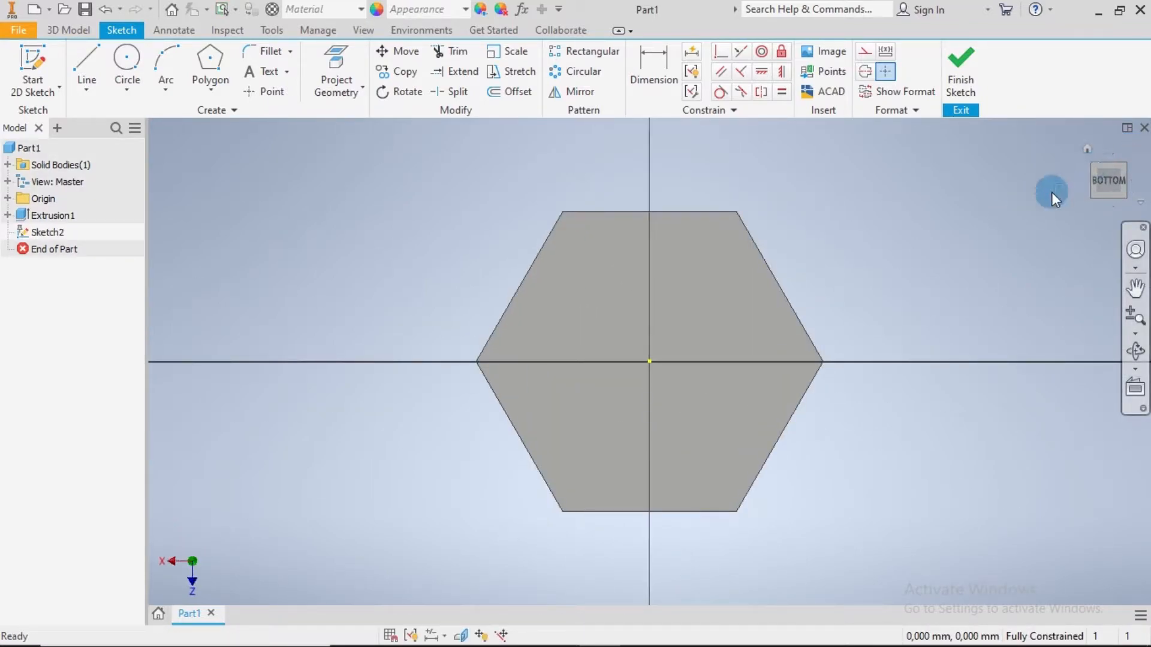
left_click(127, 62)
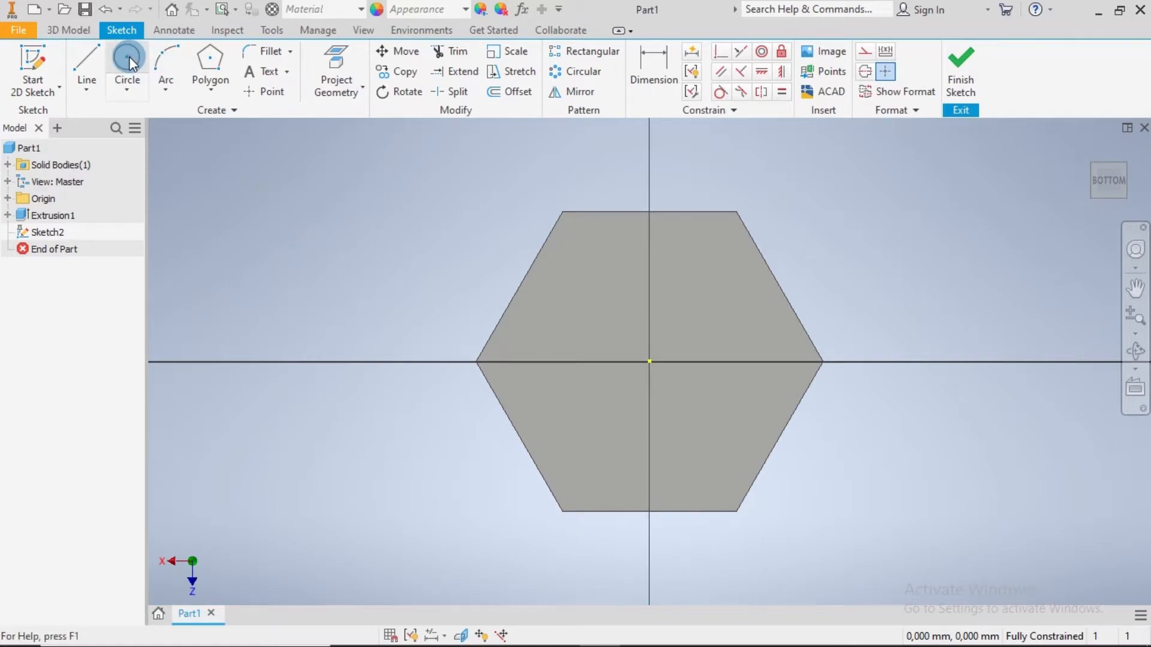
left_click(649, 363)
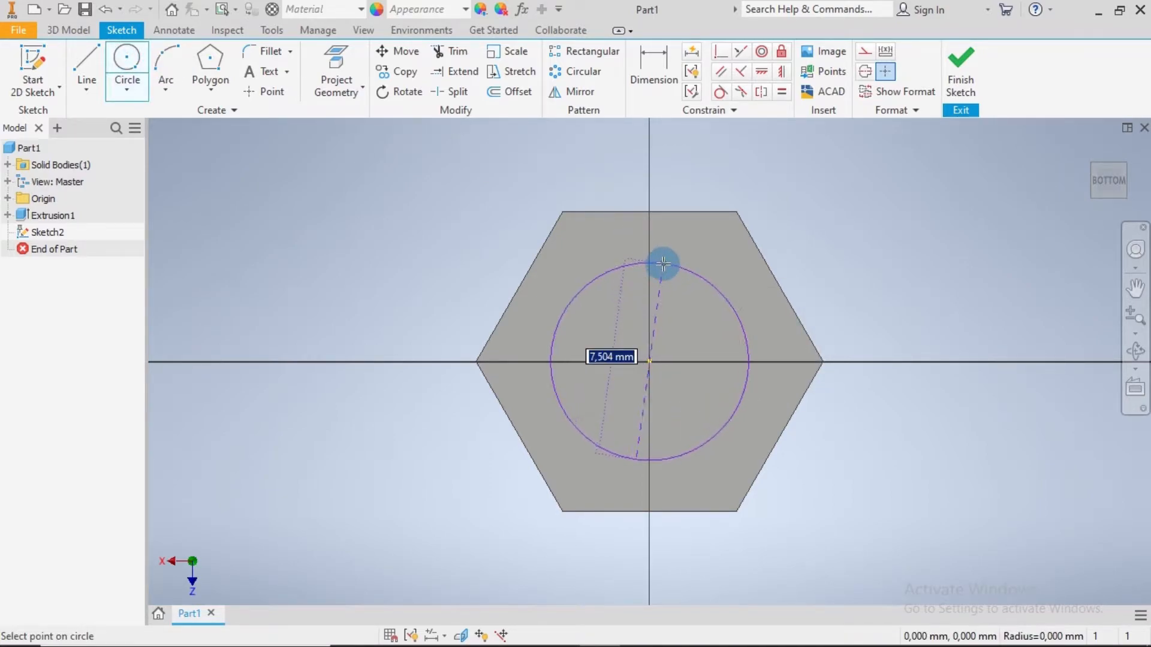
left_click(664, 259)
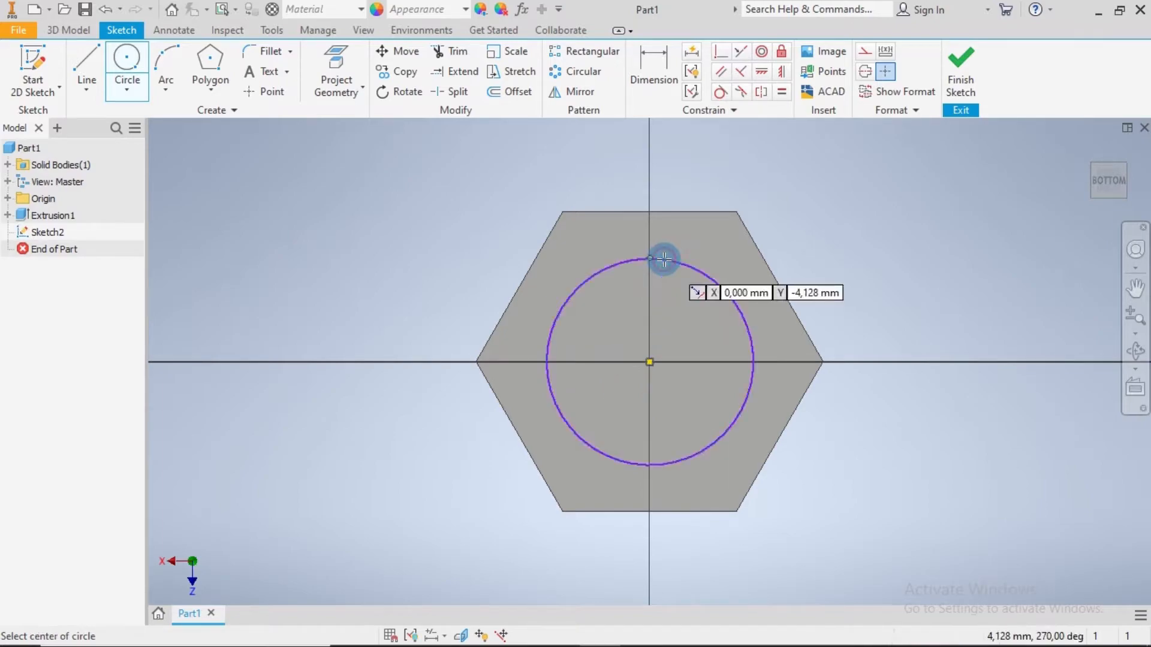
Step: Dimension the circle's diameter as 12 mm and finish the sketch
left_click(655, 59)
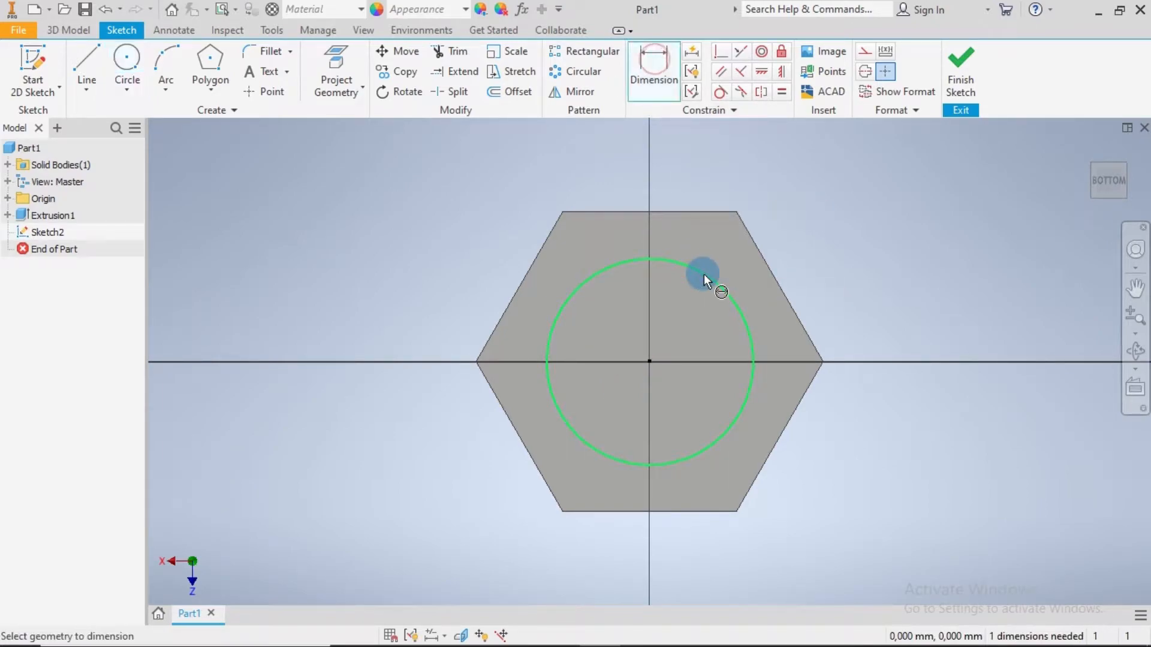
left_click(704, 275)
left_click(826, 246)
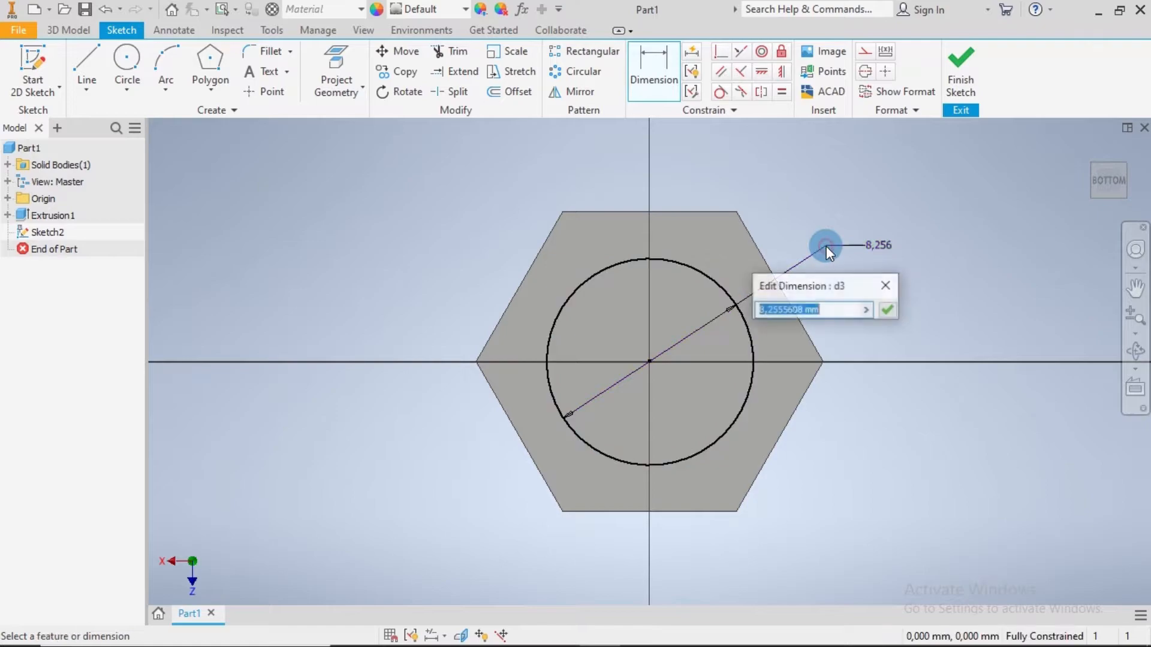
type("12")
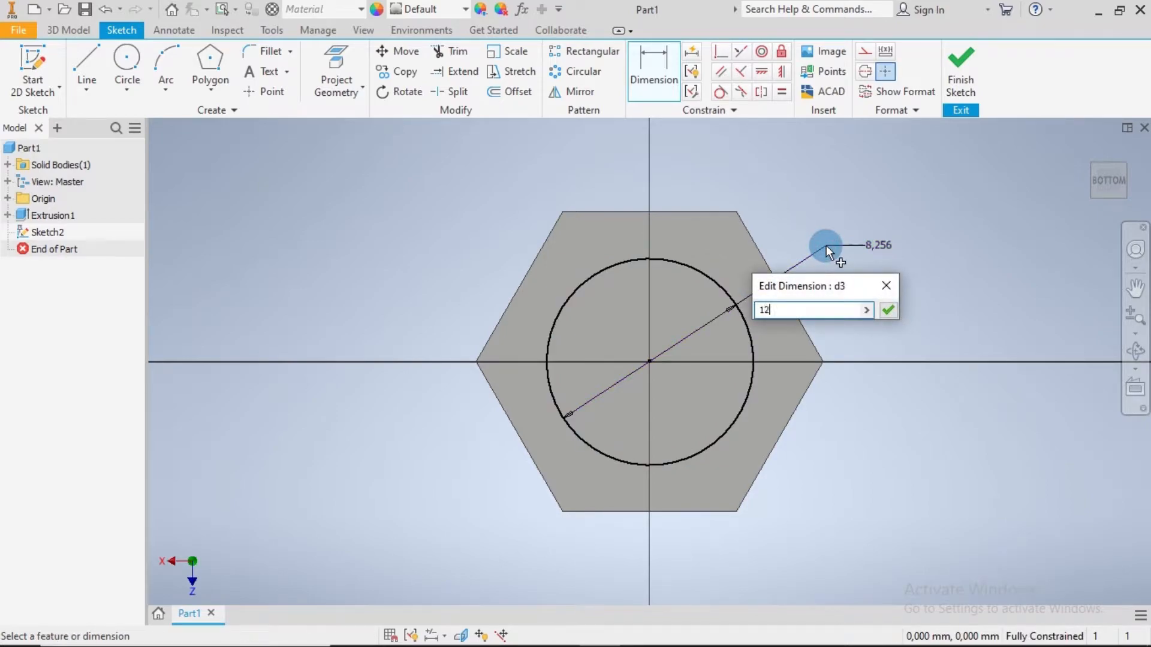
key("Return")
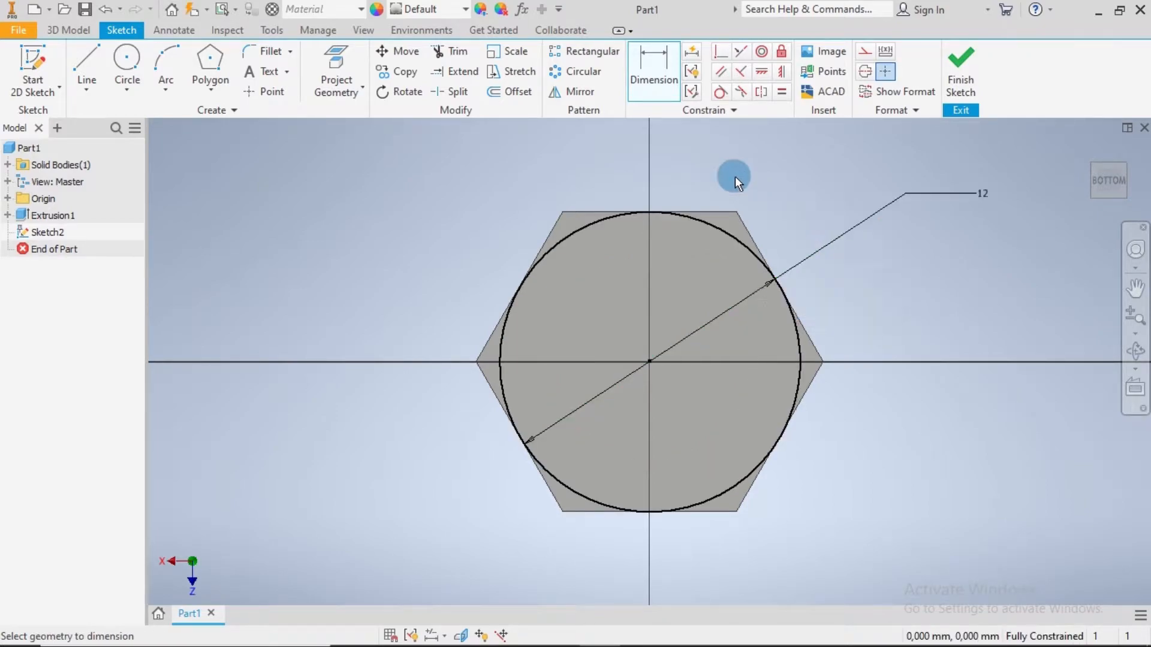
left_click(969, 65)
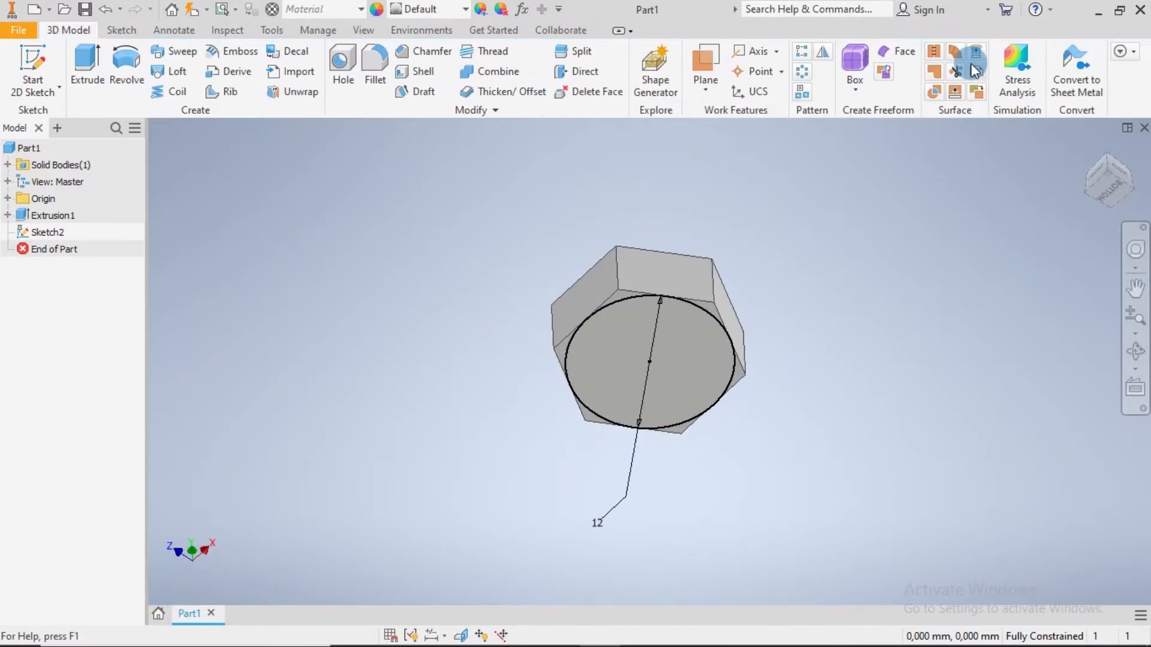
Step: Extrude the 12 mm circle 17.5 mm downward, measured from the top face of the hexagonal head
left_click(90, 67)
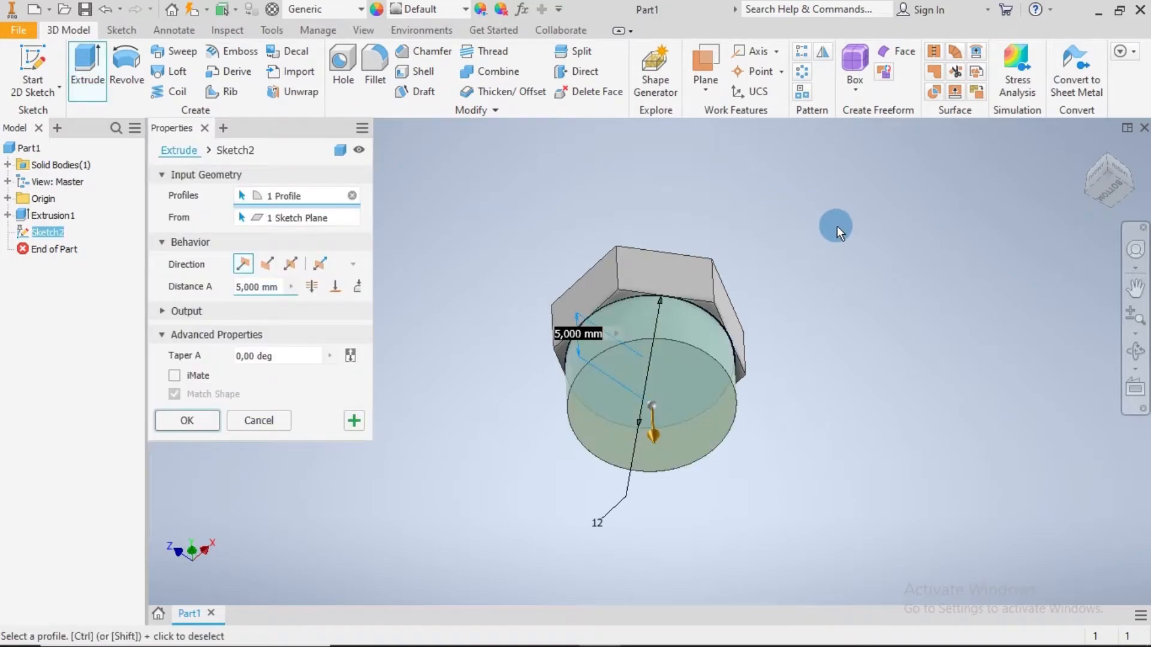
middle_click_drag(837, 231, 863, 295, "shift")
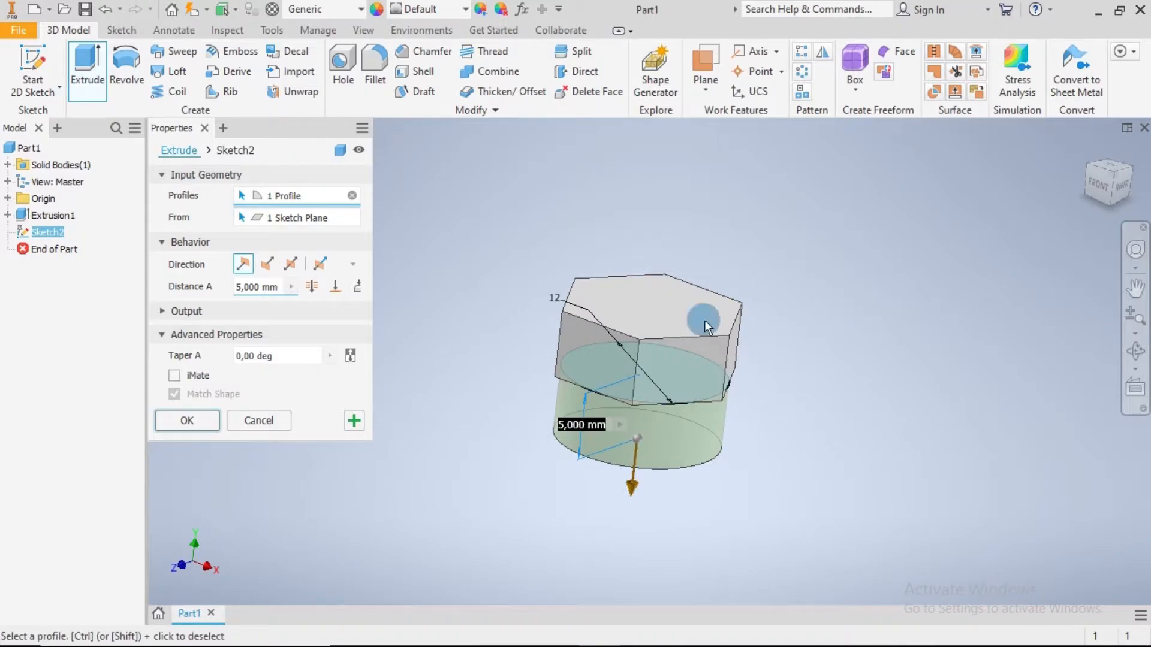
left_click(307, 219)
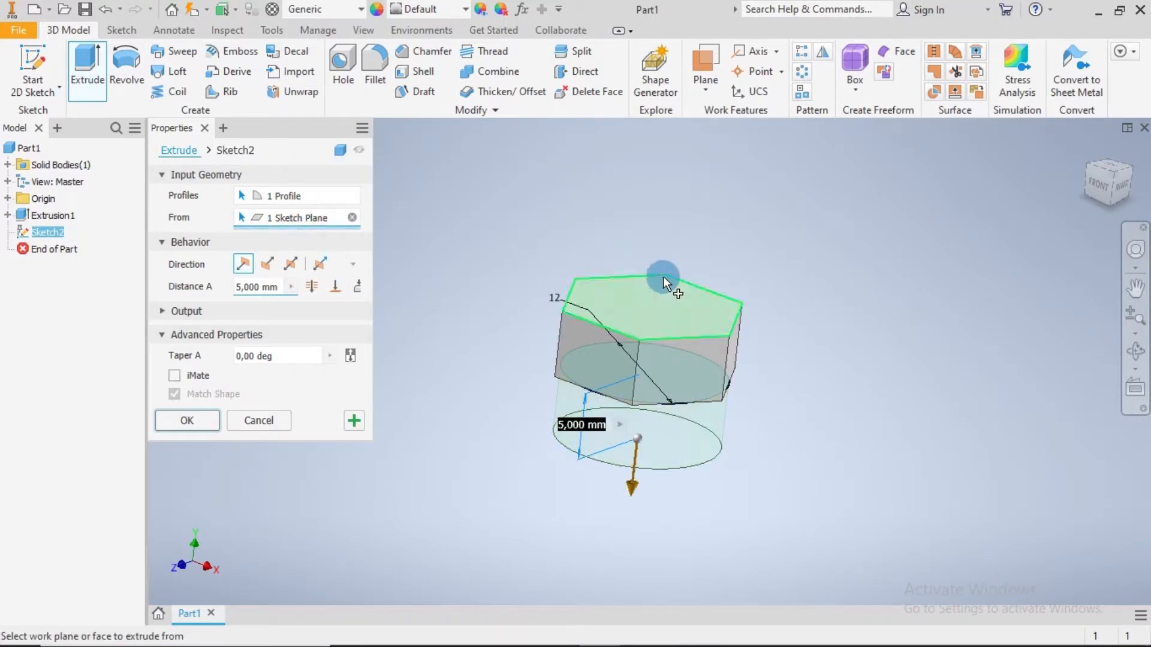
left_click(668, 291)
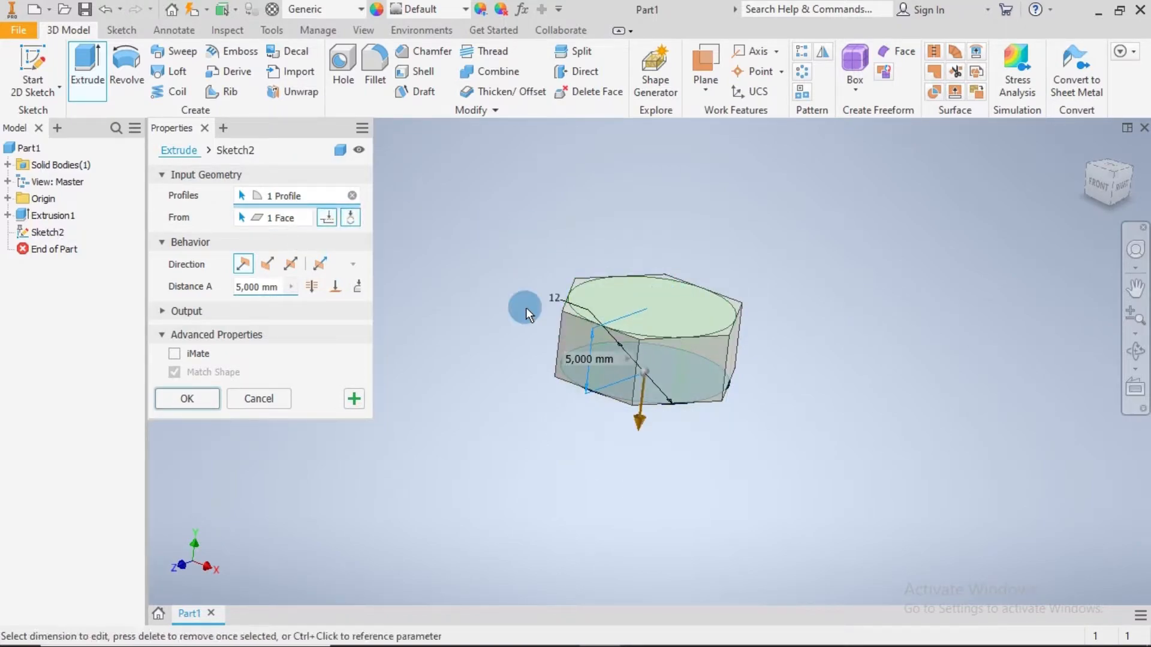
left_click(274, 286)
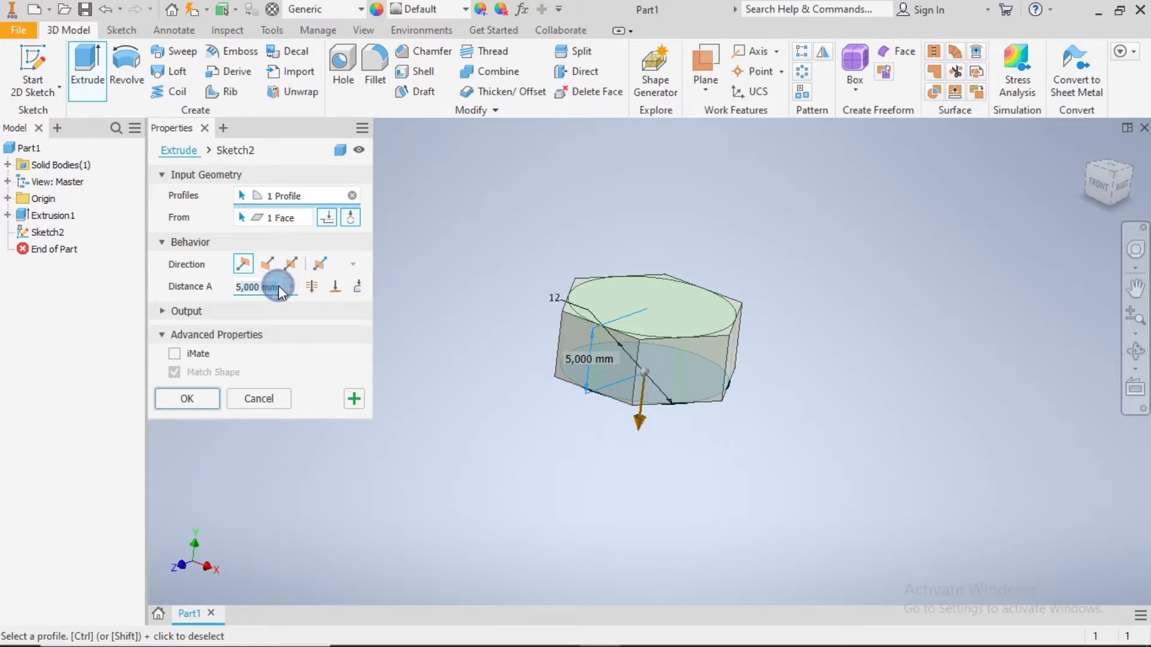
type("1")
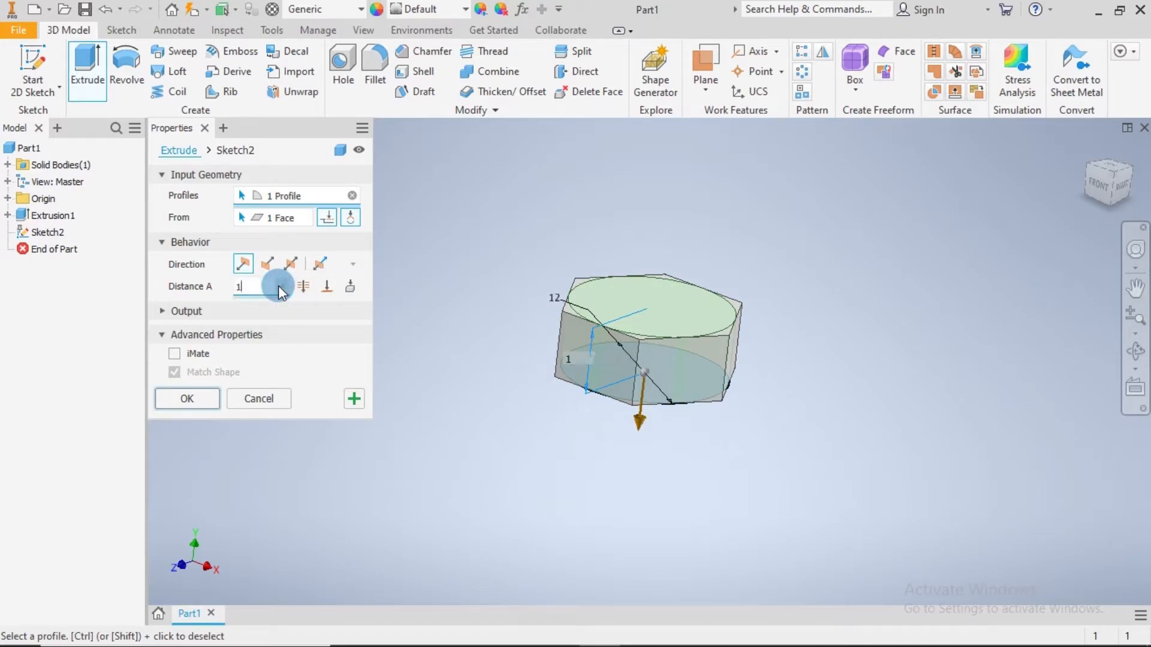
type("7.5")
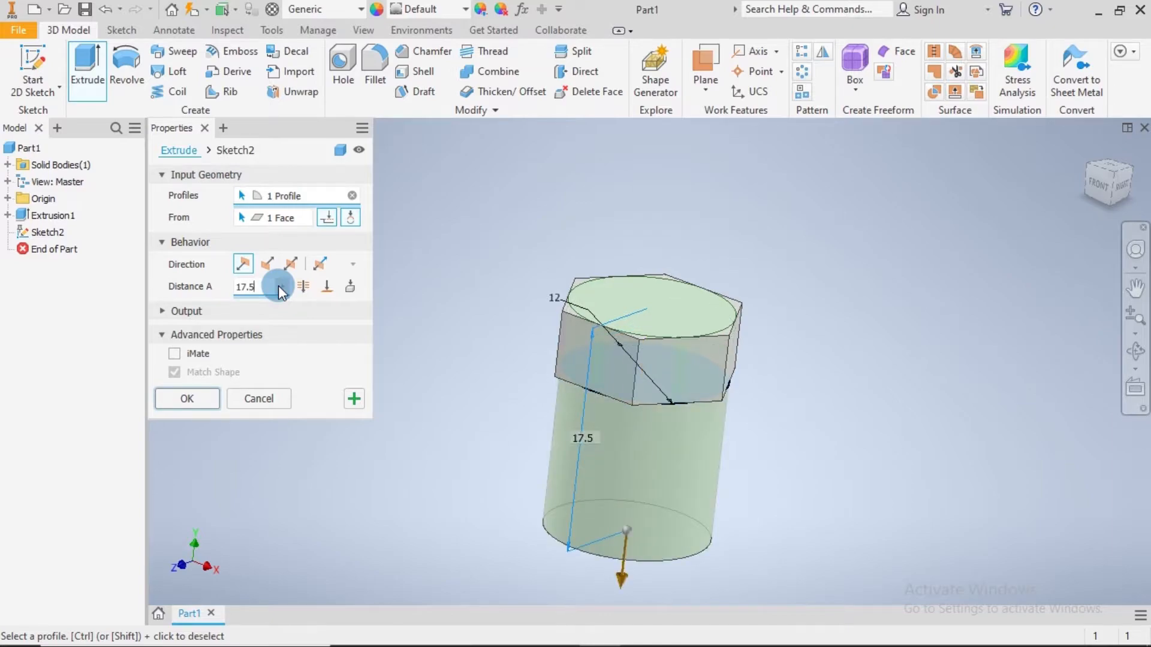
left_click(214, 397)
left_click(373, 341)
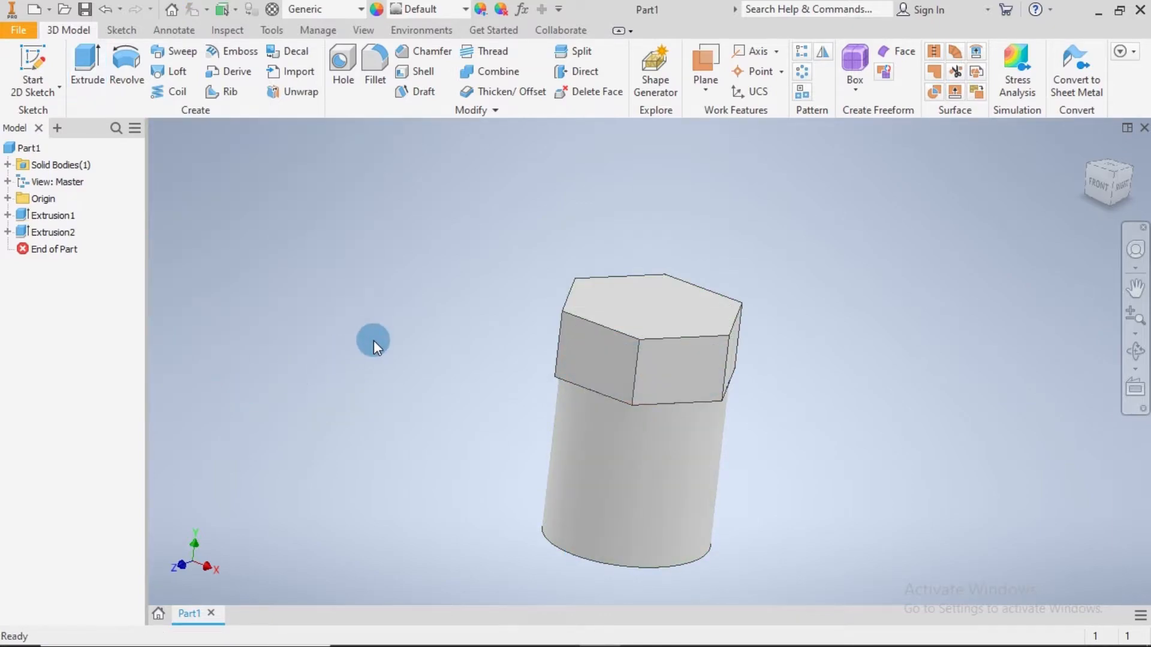
Step: Sketch a 9.5 mm diameter circle centred on the origin on the hexagonal head's top face, and finish the sketch
left_click(652, 304)
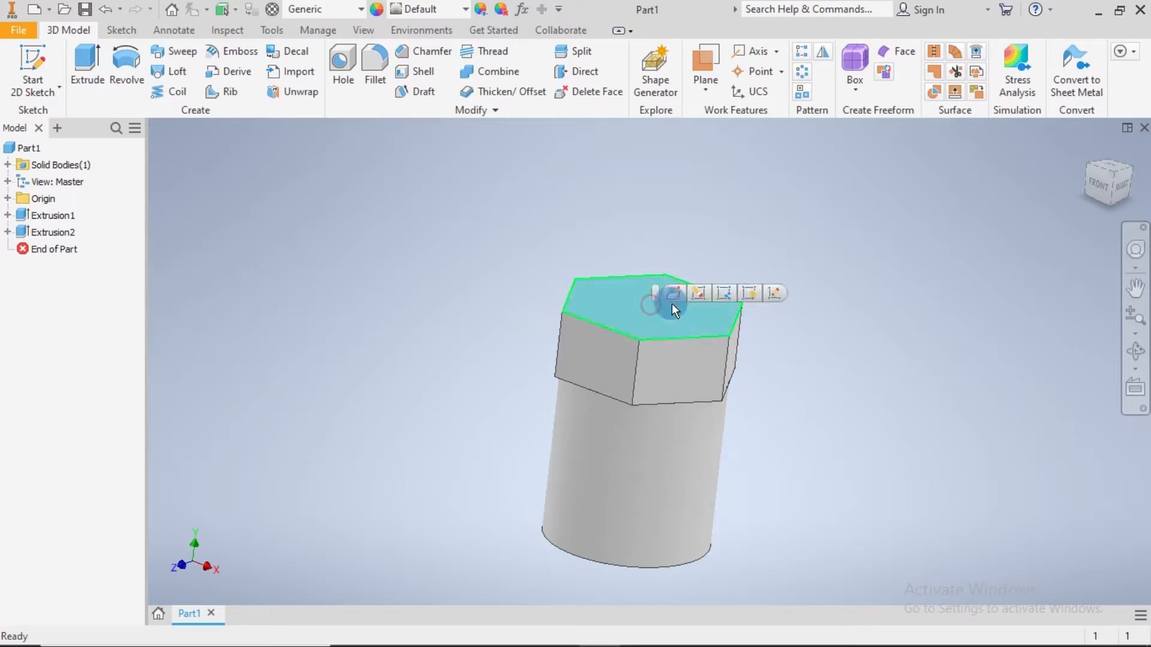
key("s")
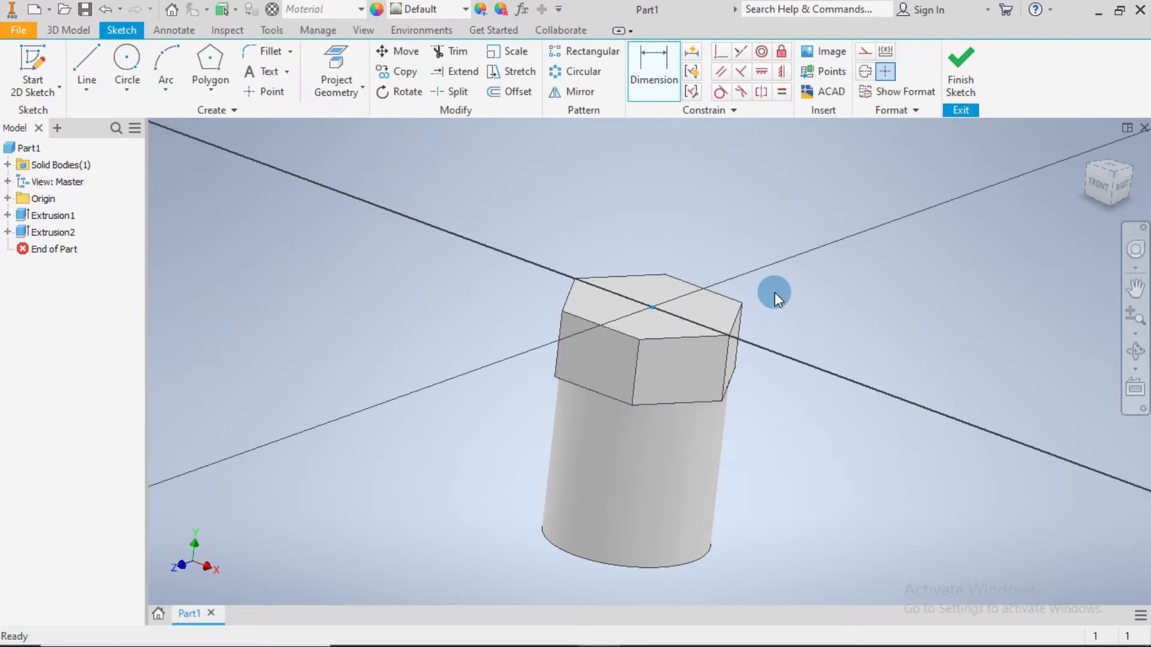
left_click(127, 59)
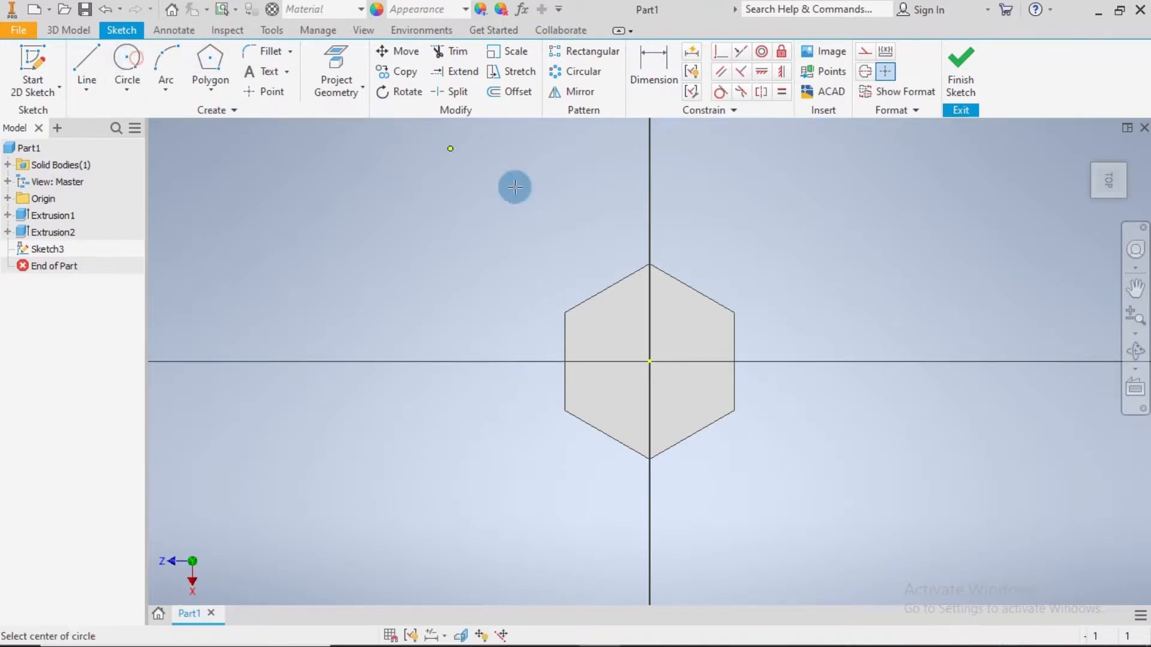
left_click(650, 361)
type("9")
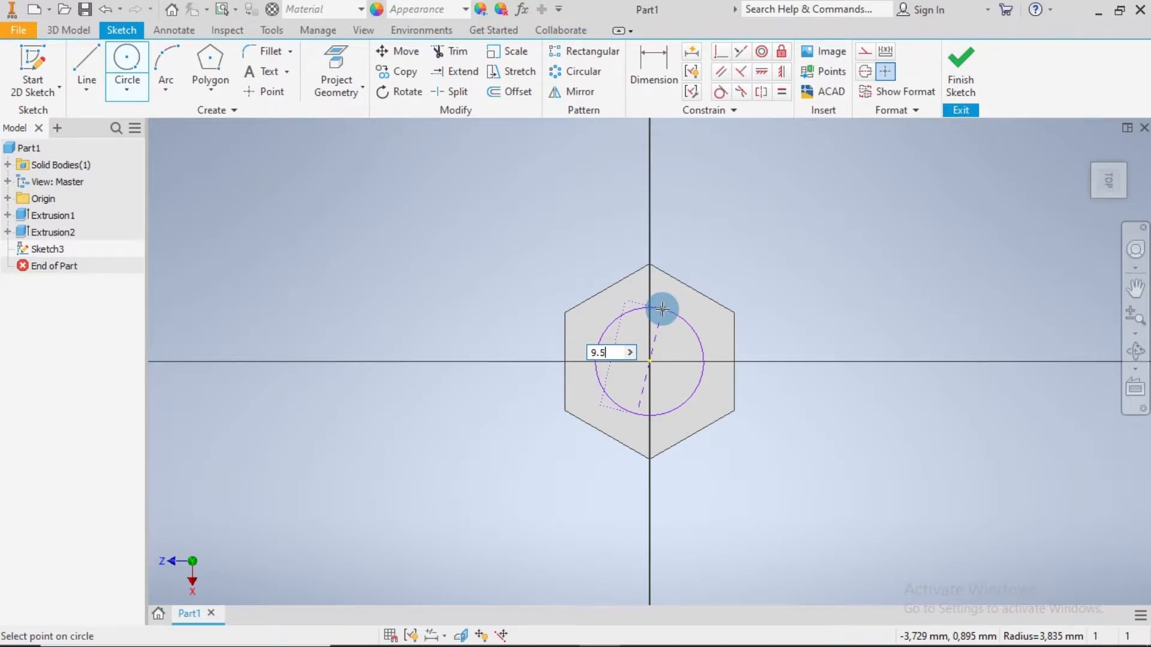
type(".5")
key("Return")
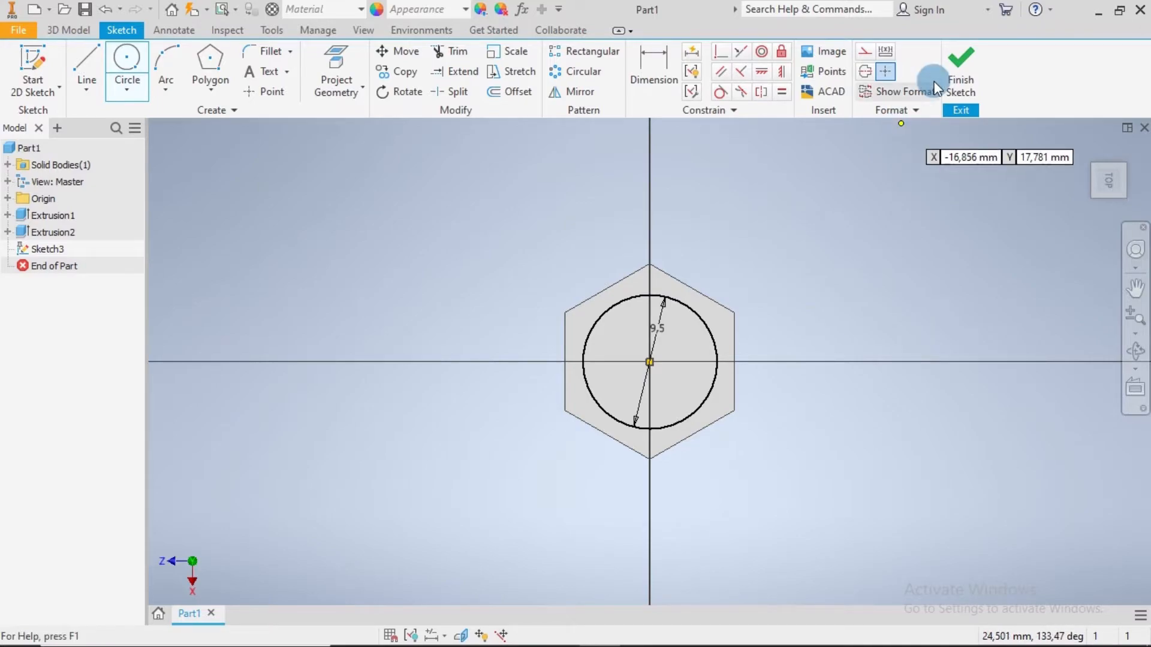
left_click(953, 81)
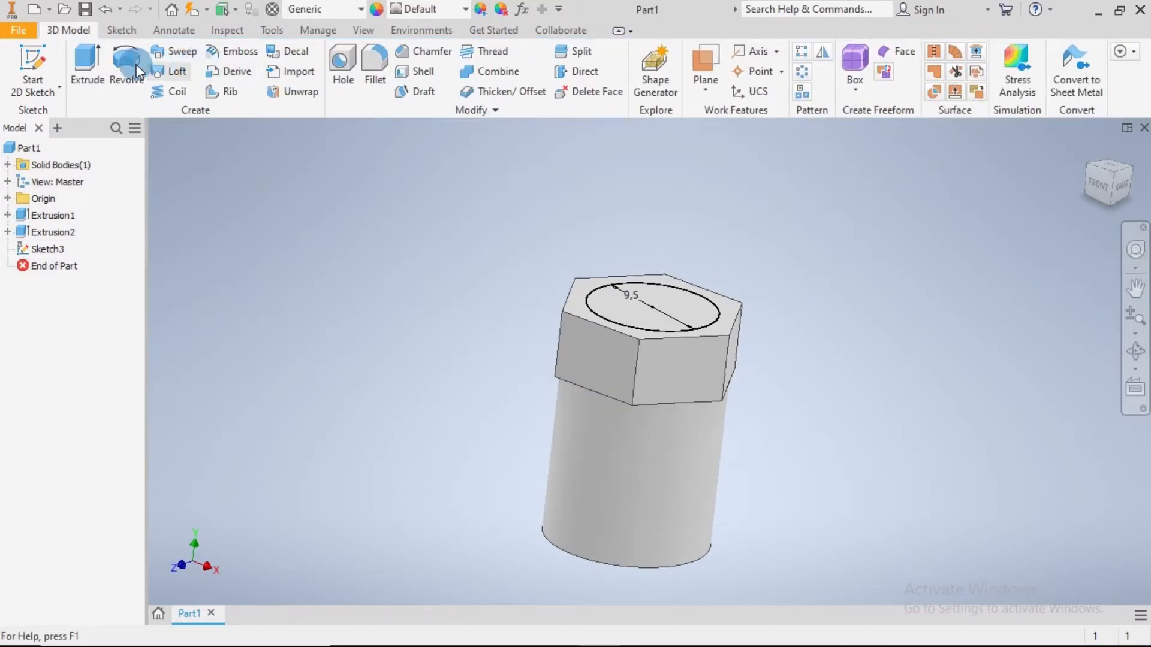
Step: Cut the 9.5 mm circle downward through the whole body with an extrusion in the flipped direction
left_click(87, 63)
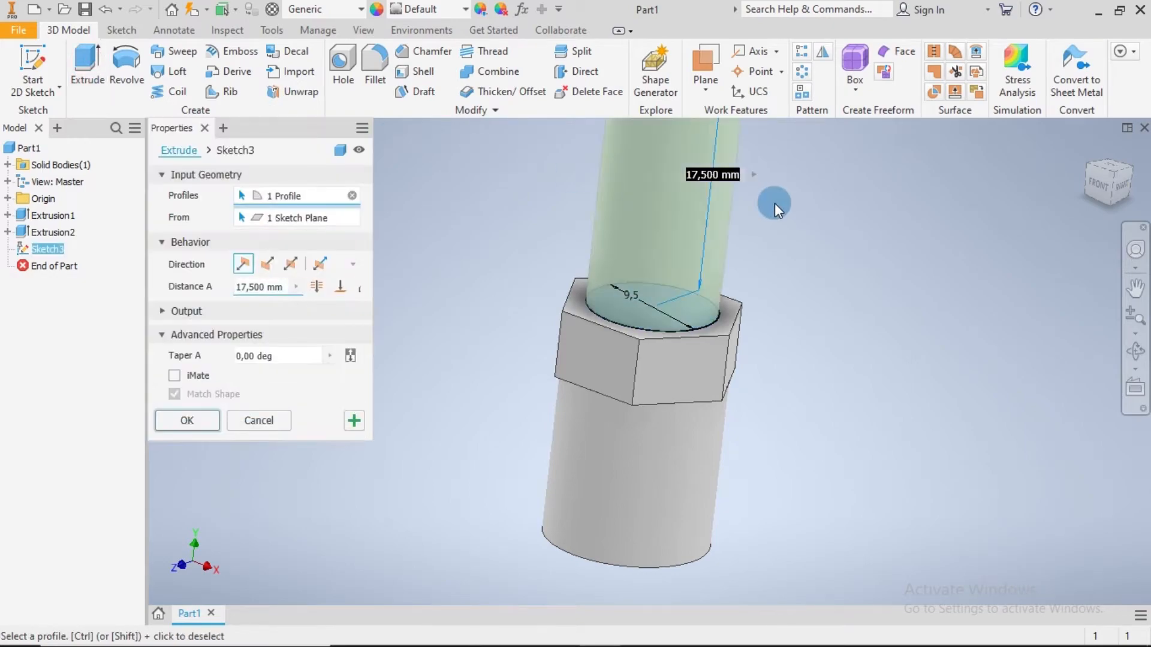
left_click(268, 263)
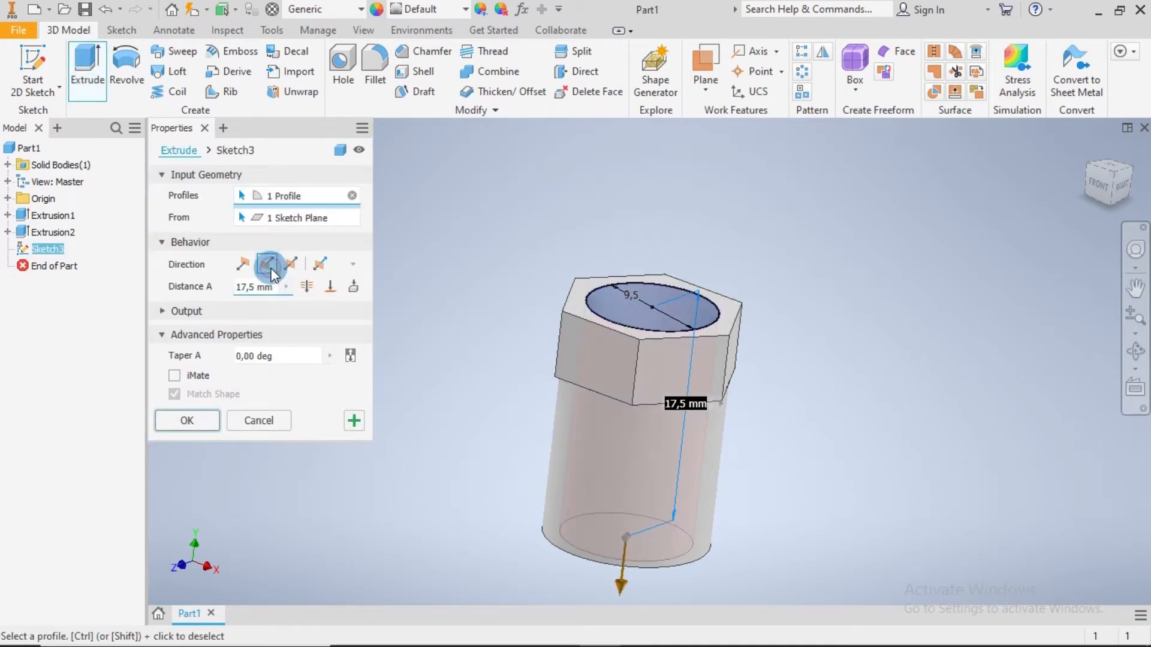
left_click(312, 288)
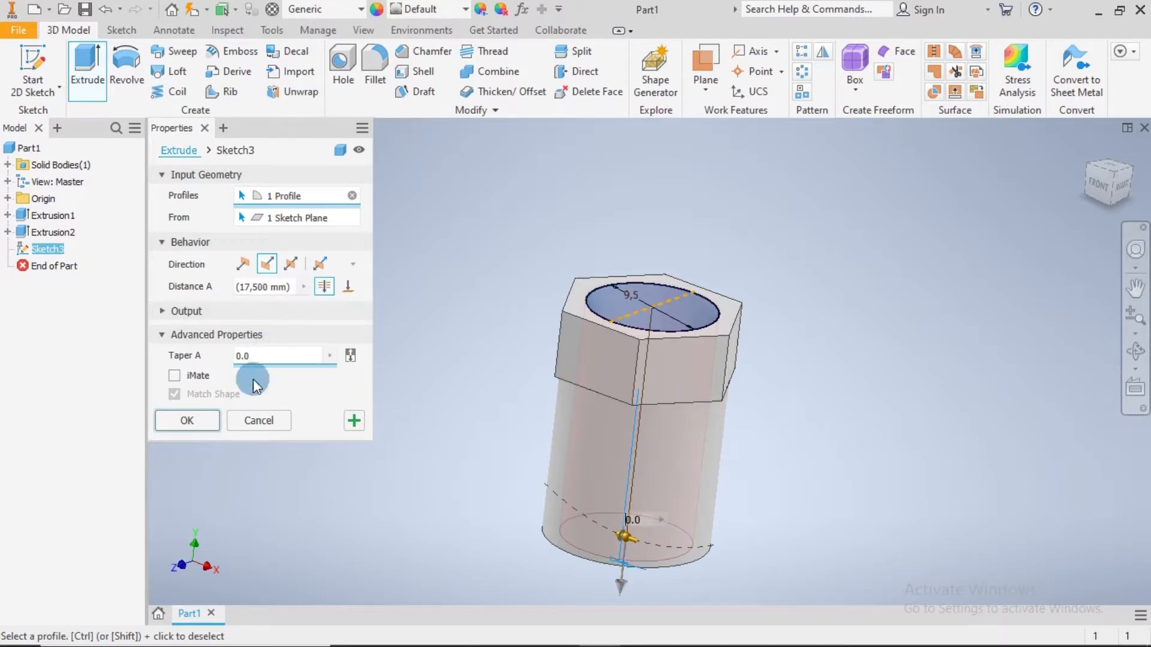
left_click(193, 421)
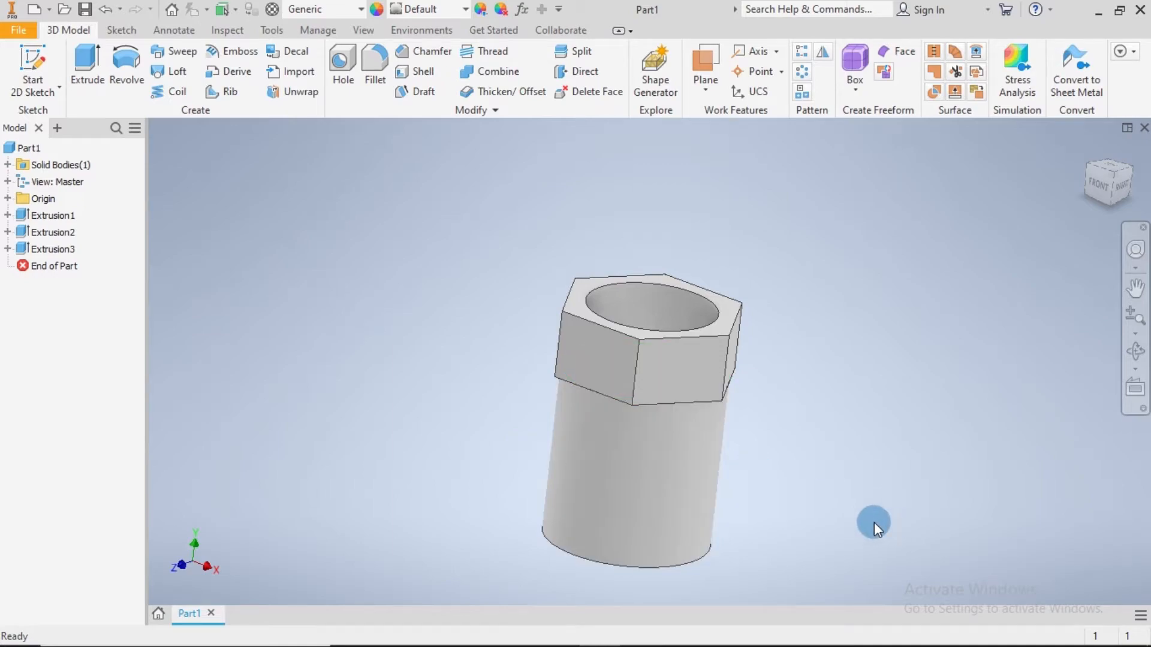
Step: Chamfer the outer and inner circular edges at the cylinder's bottom end with a distance of 0.2 mm
middle_click_drag(874, 523, 869, 478, "shift")
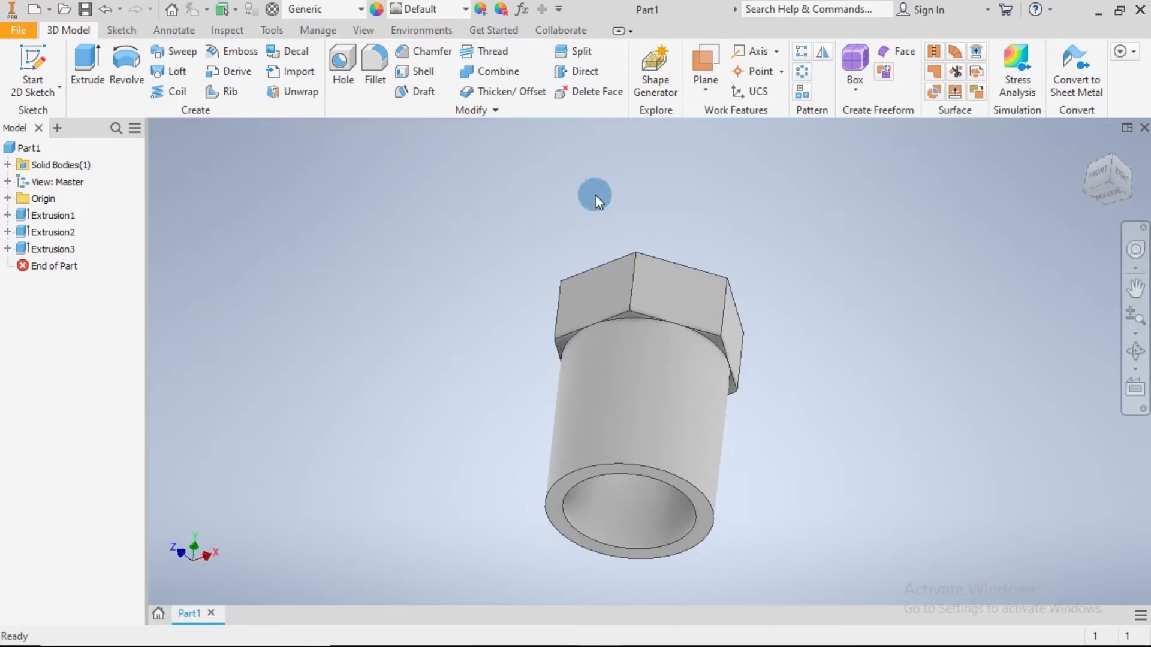
left_click(411, 50)
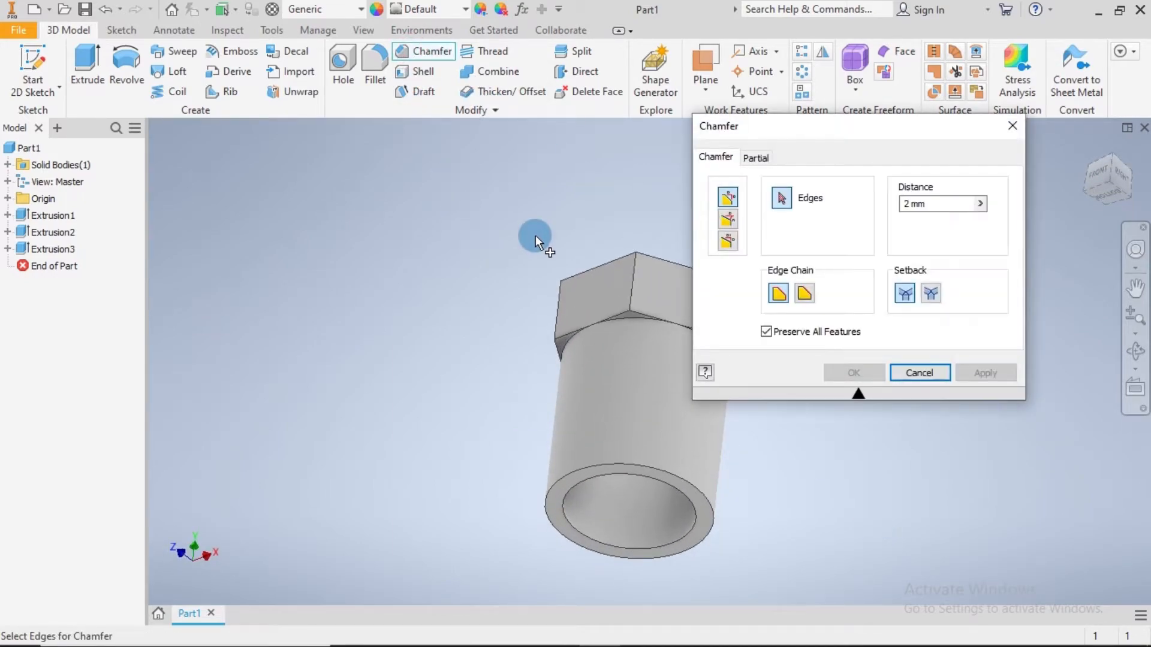
left_click(936, 207)
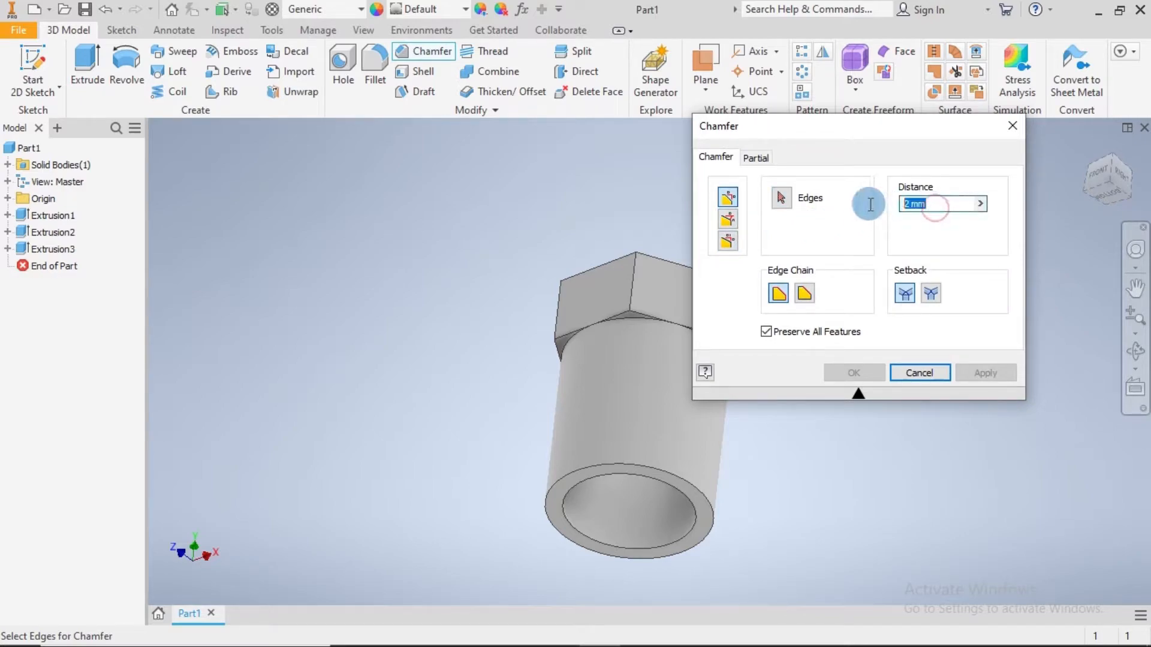
type("0.2")
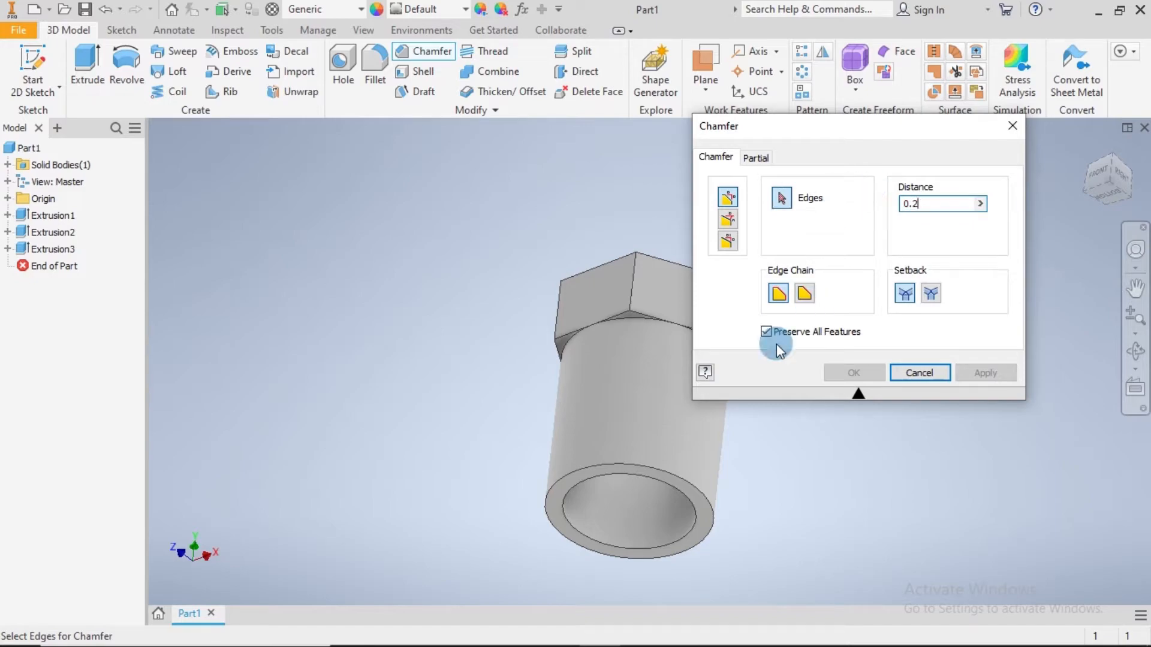
left_click(675, 478)
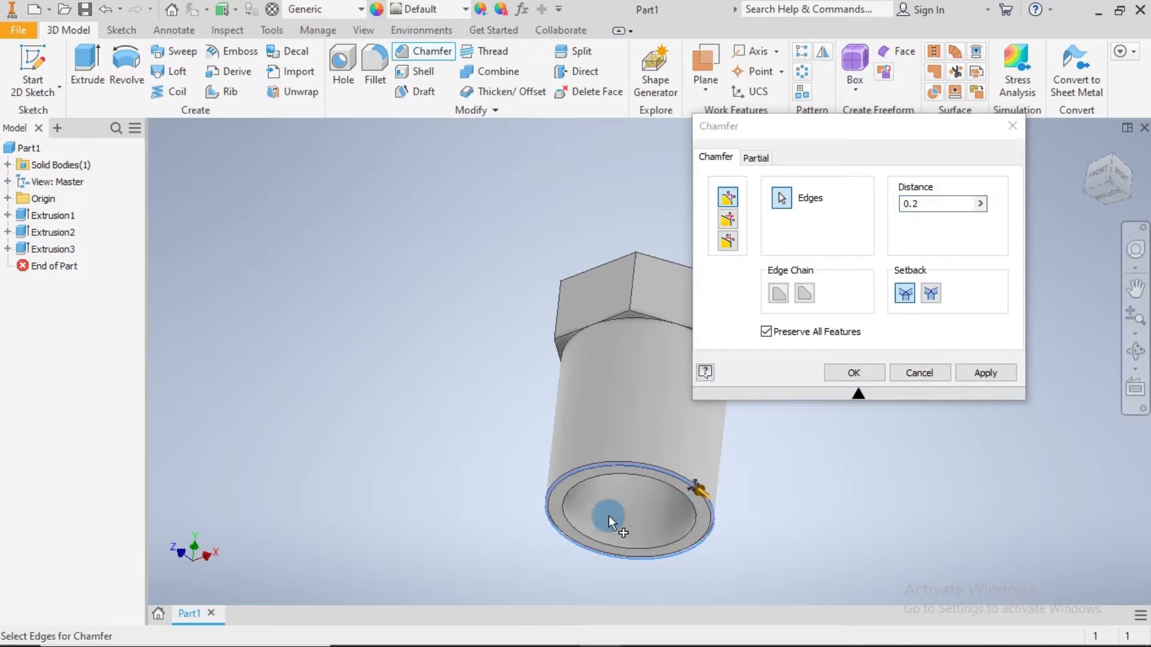
left_click(563, 513)
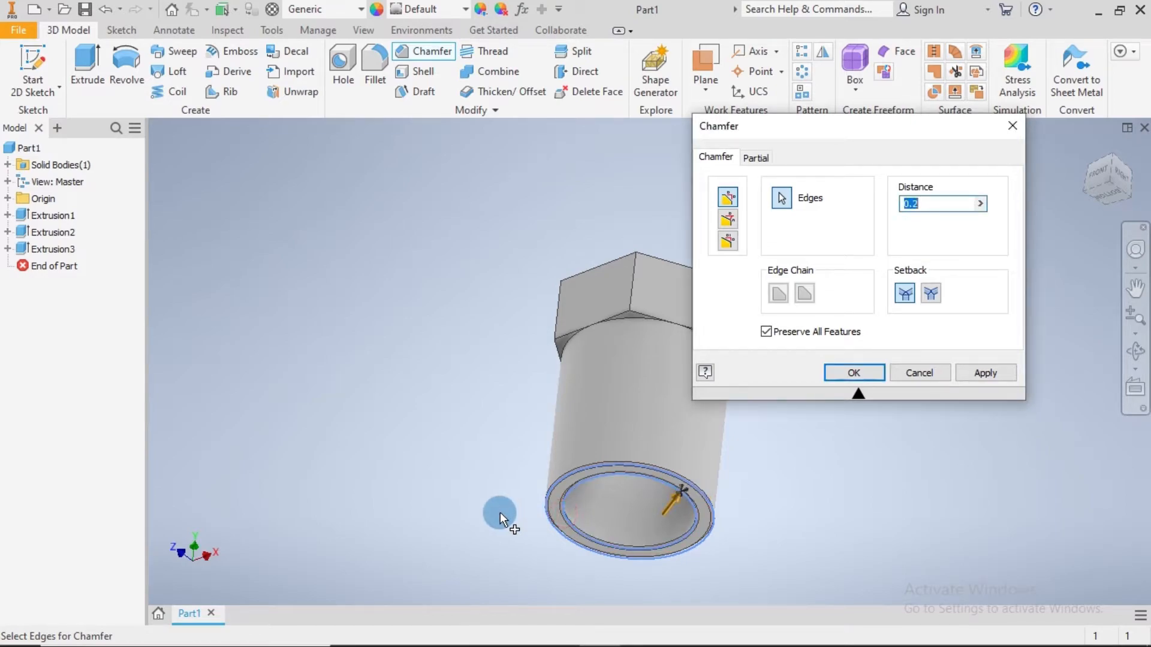
left_click(970, 370)
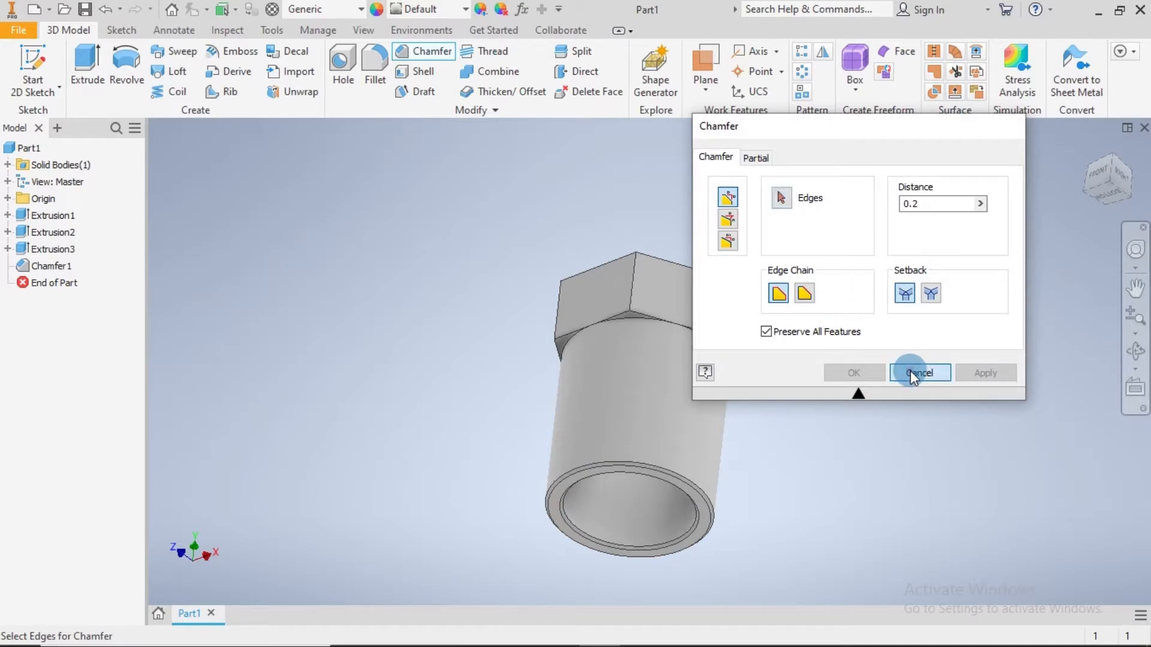
left_click(912, 372)
Step: Edit the existing chamfer to also include the bore's circular edge on the hexagonal head's top face
left_click(1088, 148)
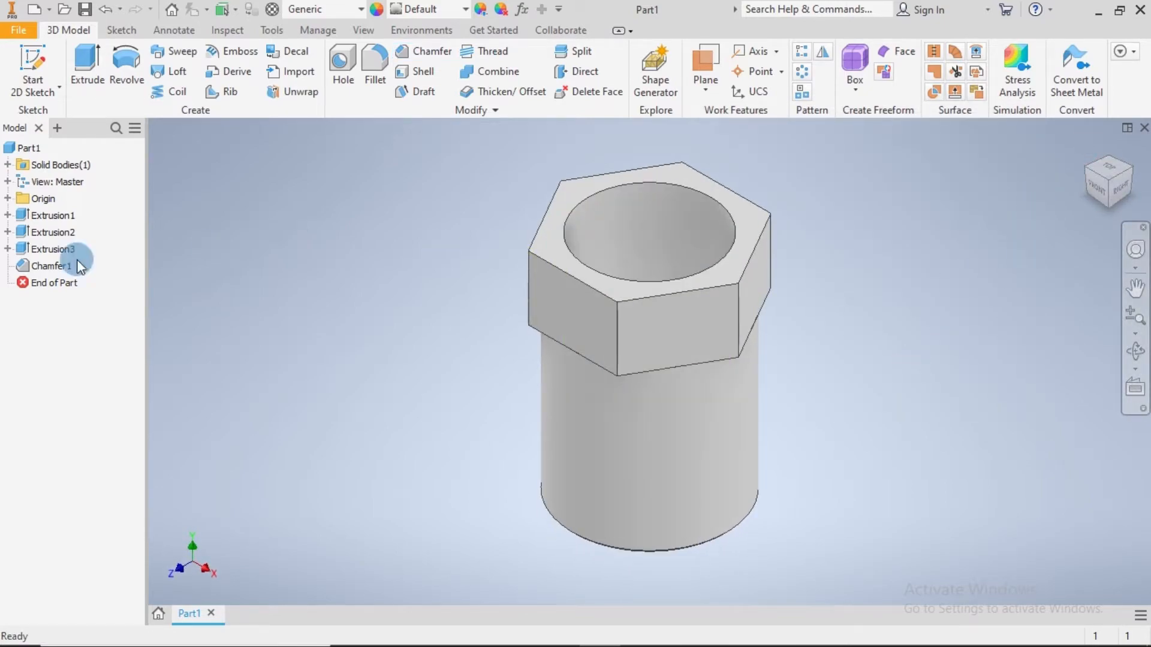
right_click(38, 265)
left_click(73, 331)
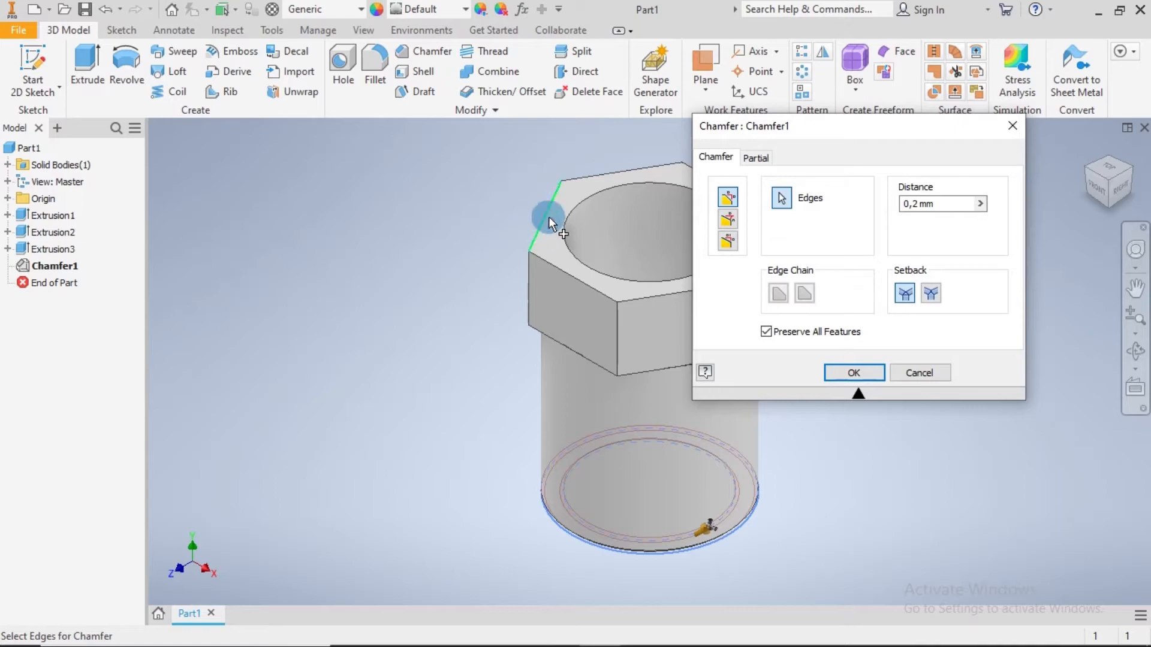
left_click(569, 213)
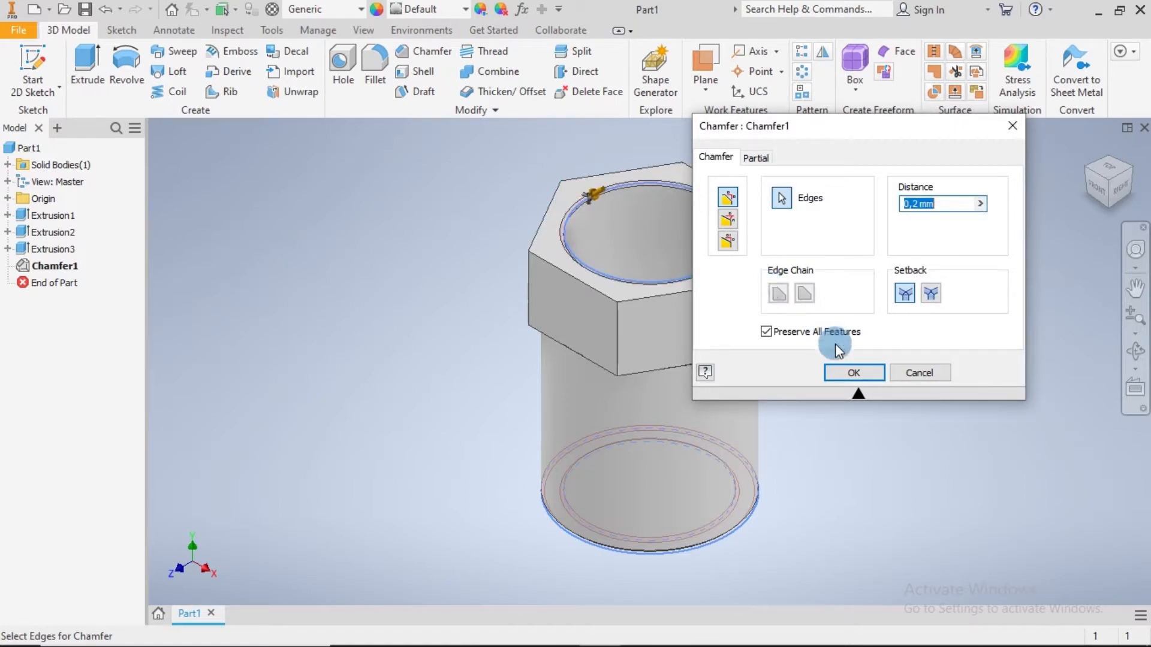
left_click(852, 373)
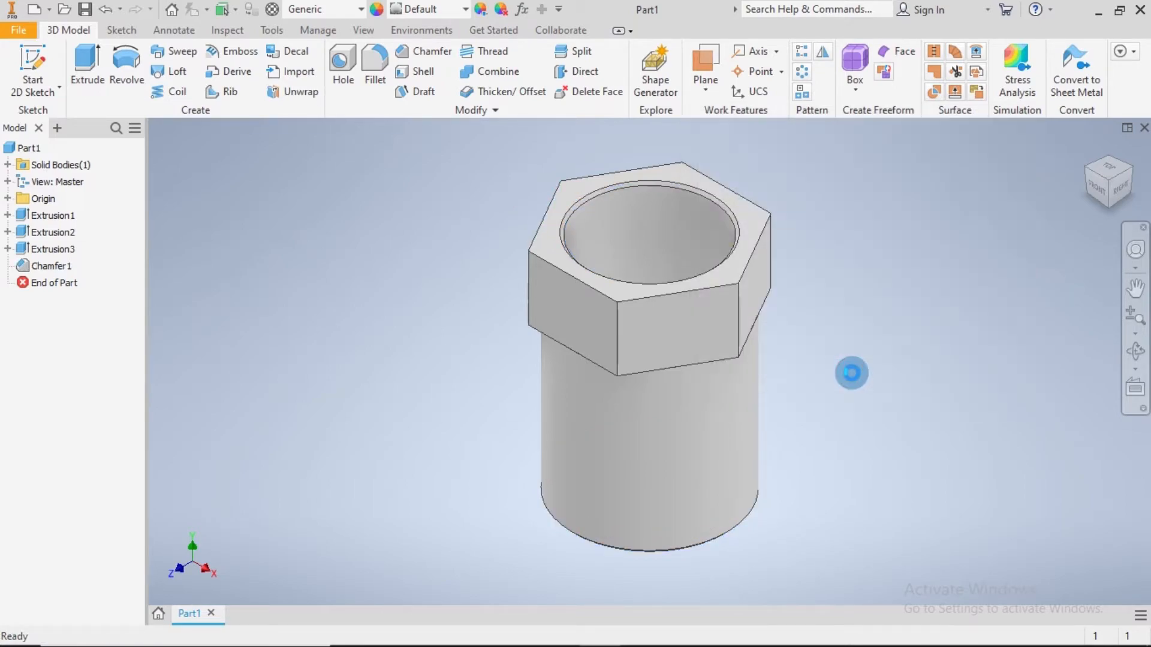
Step: Add an M12x1 thread with a depth of 10.2 mm to the cylinder's outer face, starting from its free end
middle_click_drag(911, 438, 904, 375, "shift")
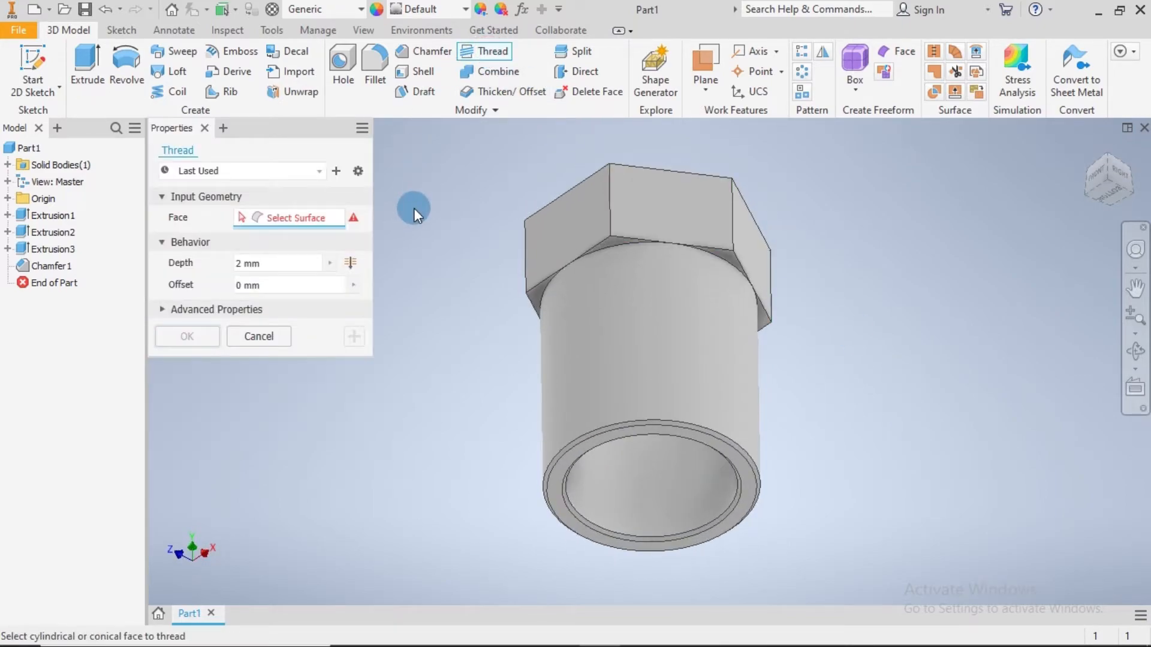
left_click(627, 339)
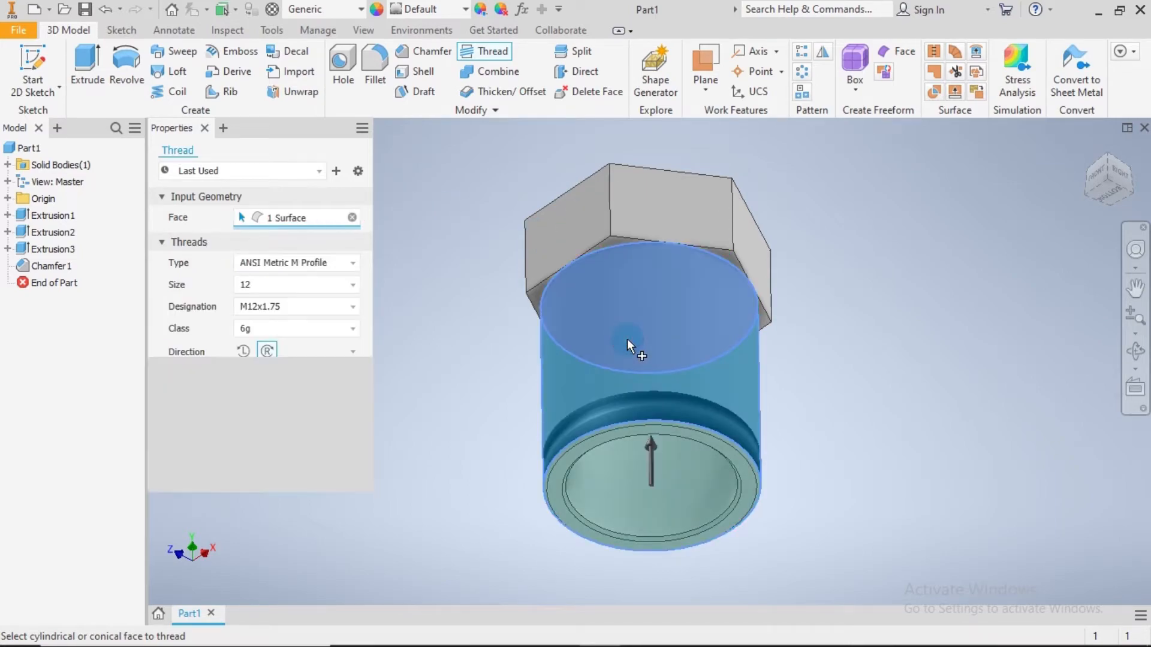
left_click(288, 307)
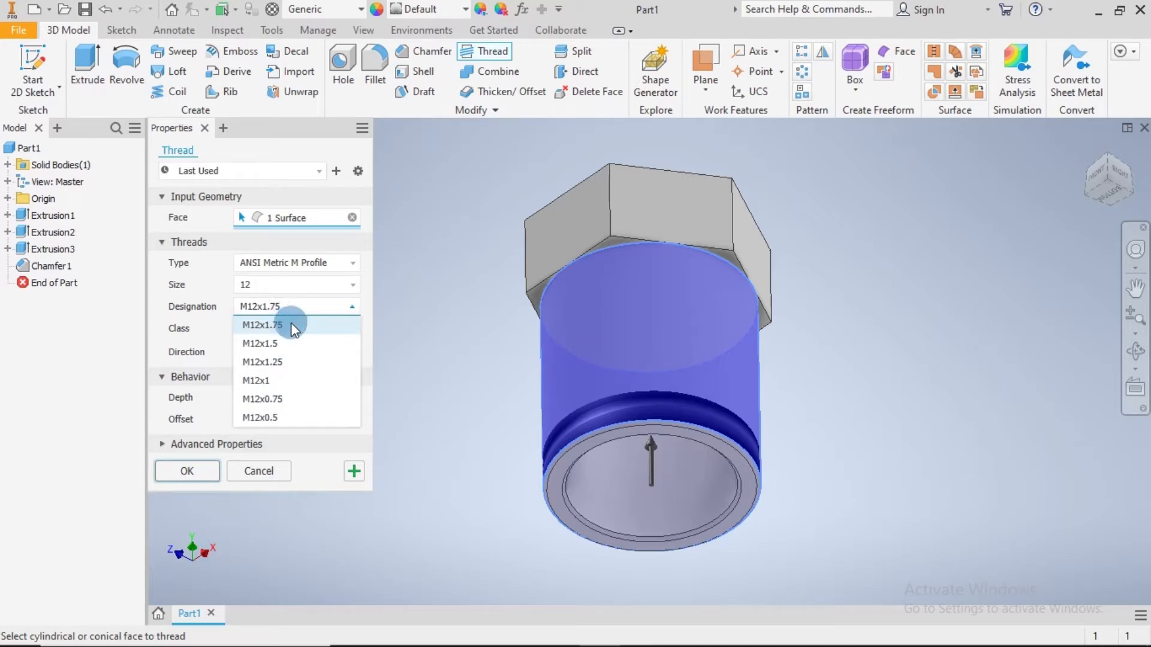
left_click(286, 380)
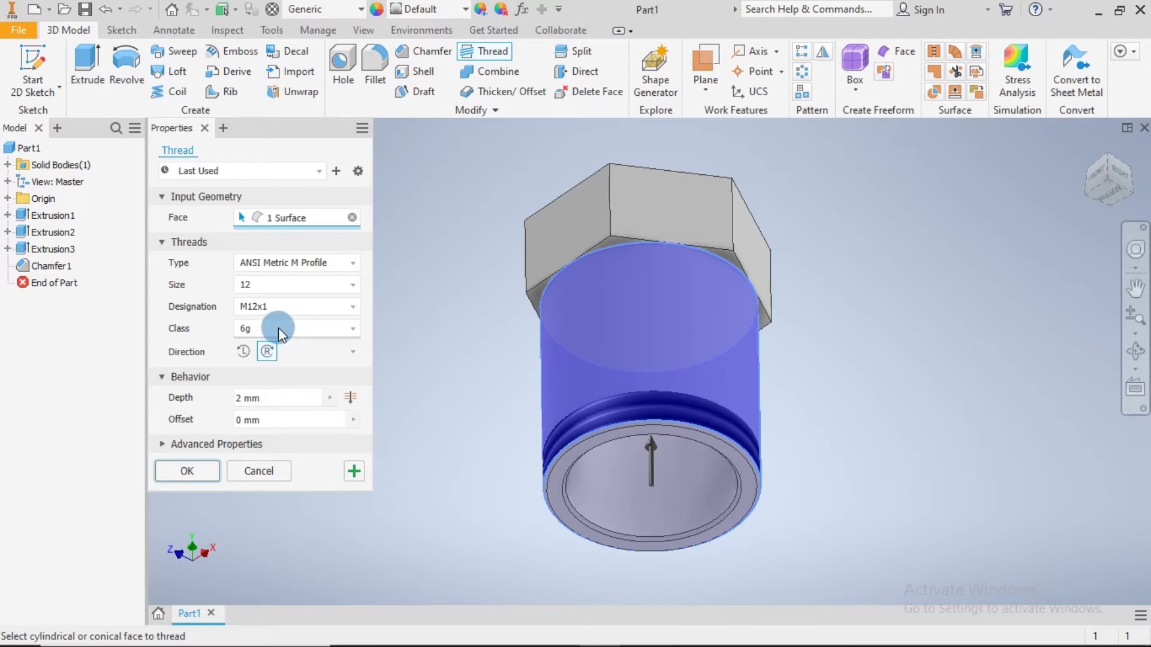
left_click(261, 396)
left_click_drag(261, 396, 222, 398)
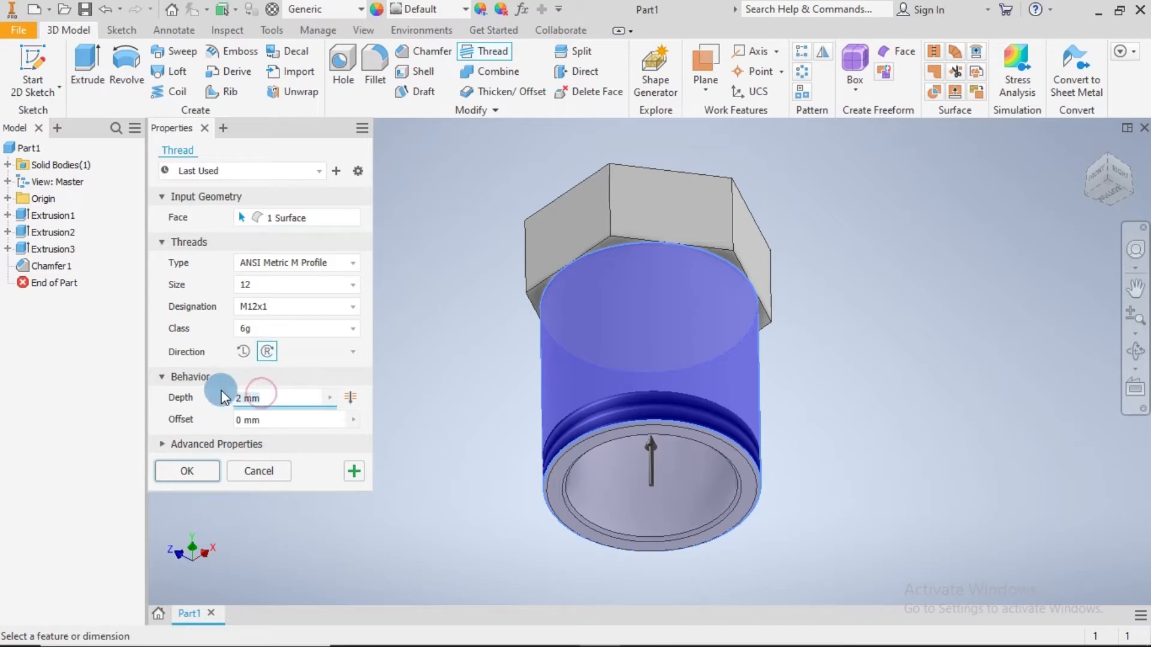
type("10")
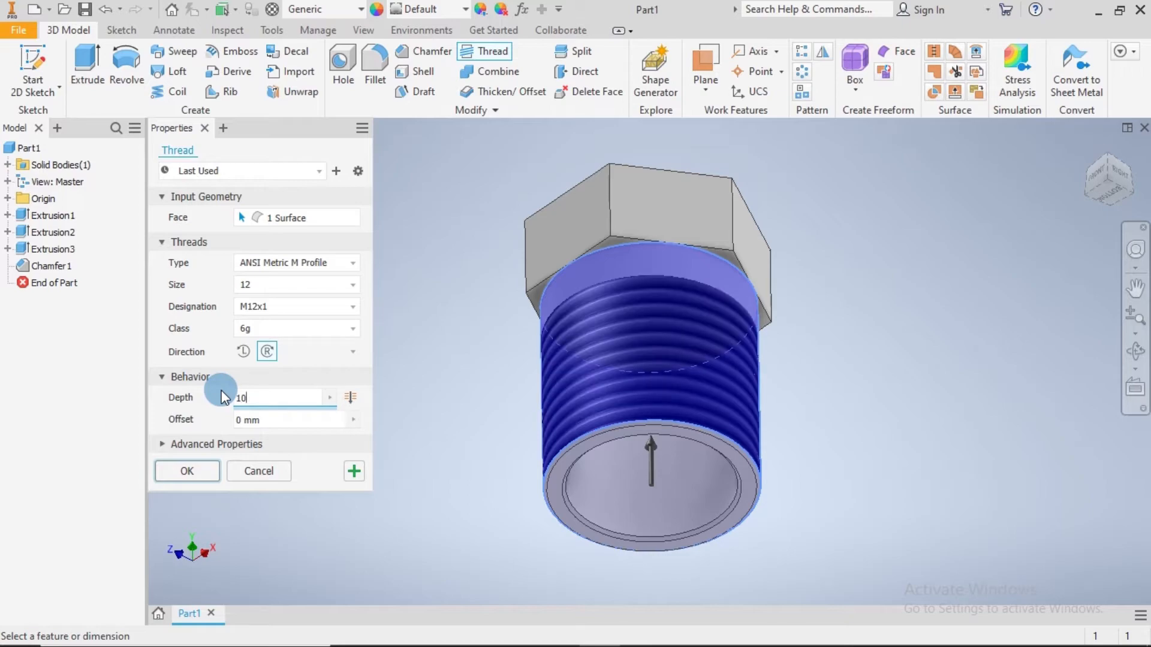
type(".2")
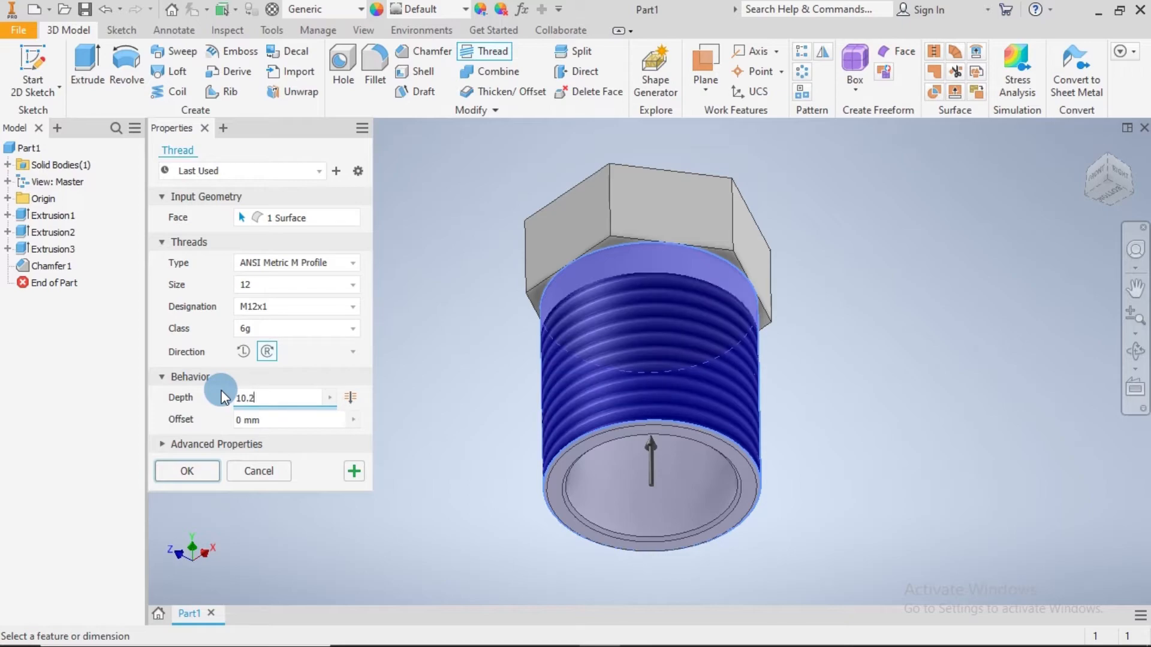
left_click(205, 470)
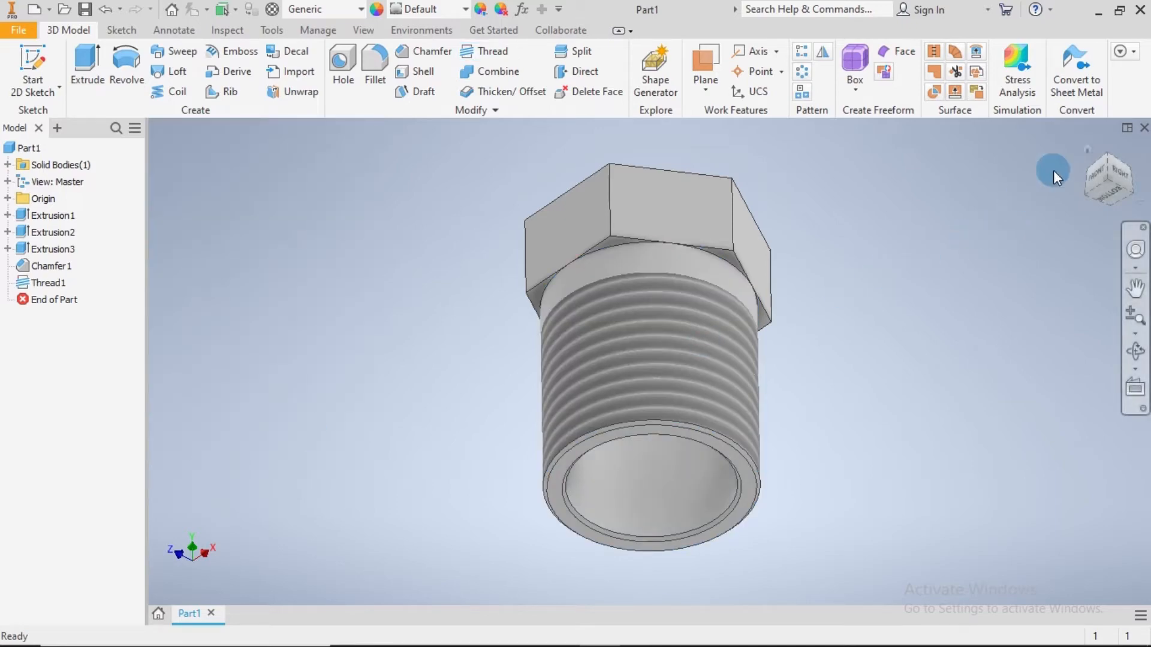
Step: Fillet the six outer edges of the hexagonal head's top face with a radius of 0.5 mm
left_click(1087, 149)
left_click(1012, 319)
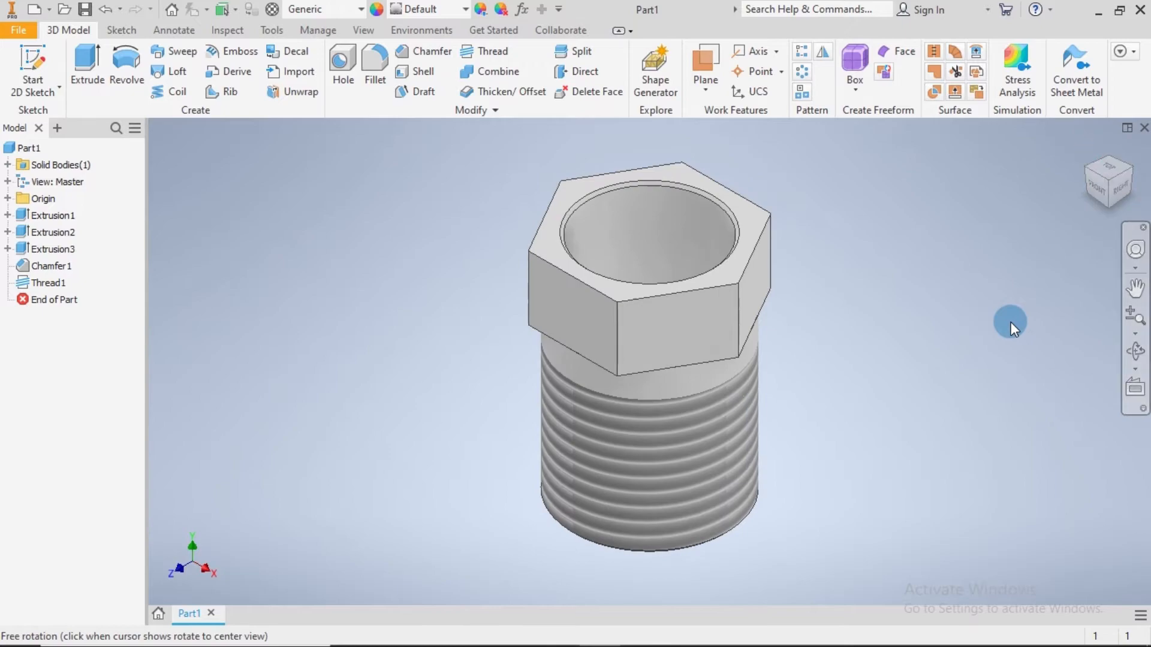
left_click(373, 62)
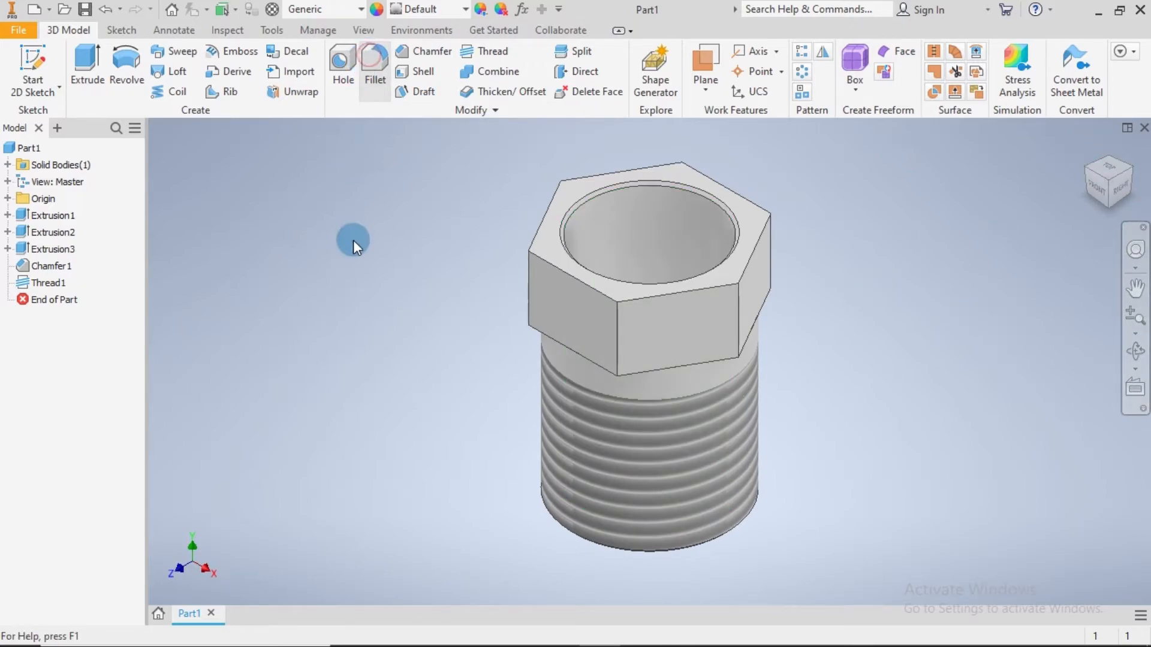
left_click(204, 228)
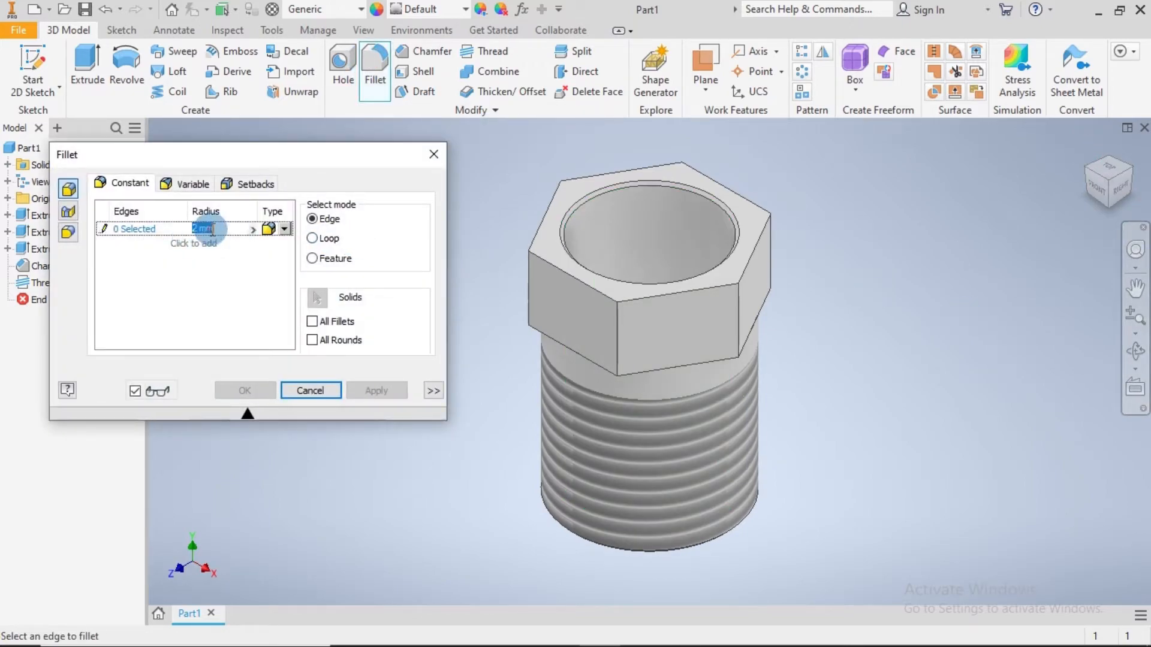
type("0.5")
left_click(552, 202)
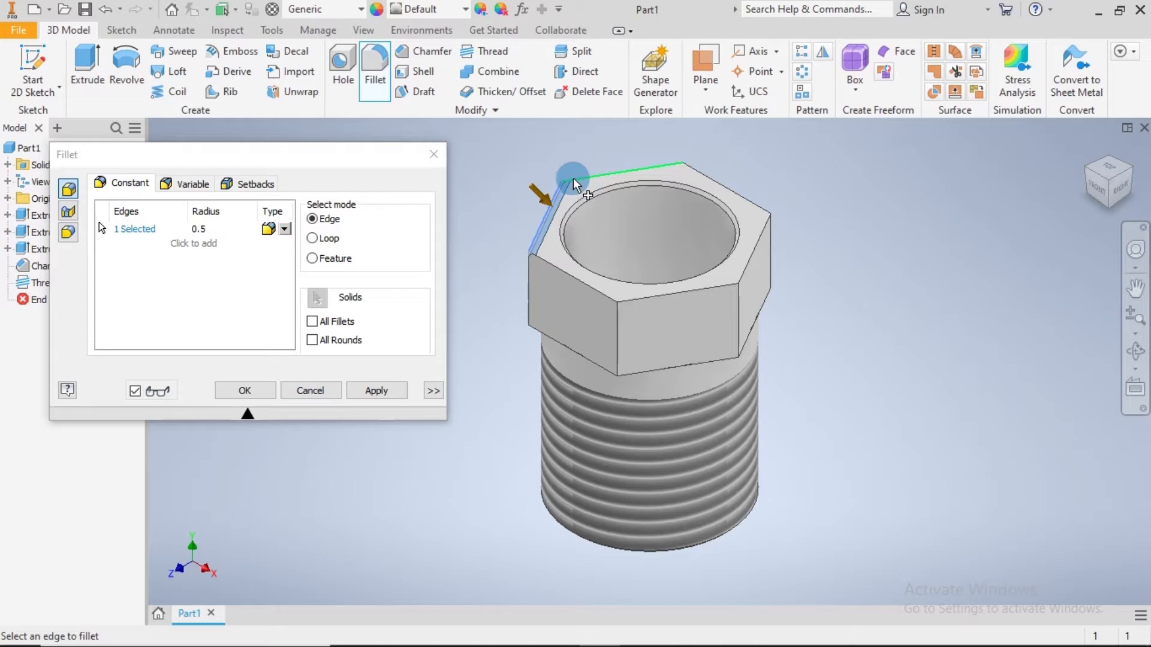
left_click(577, 178)
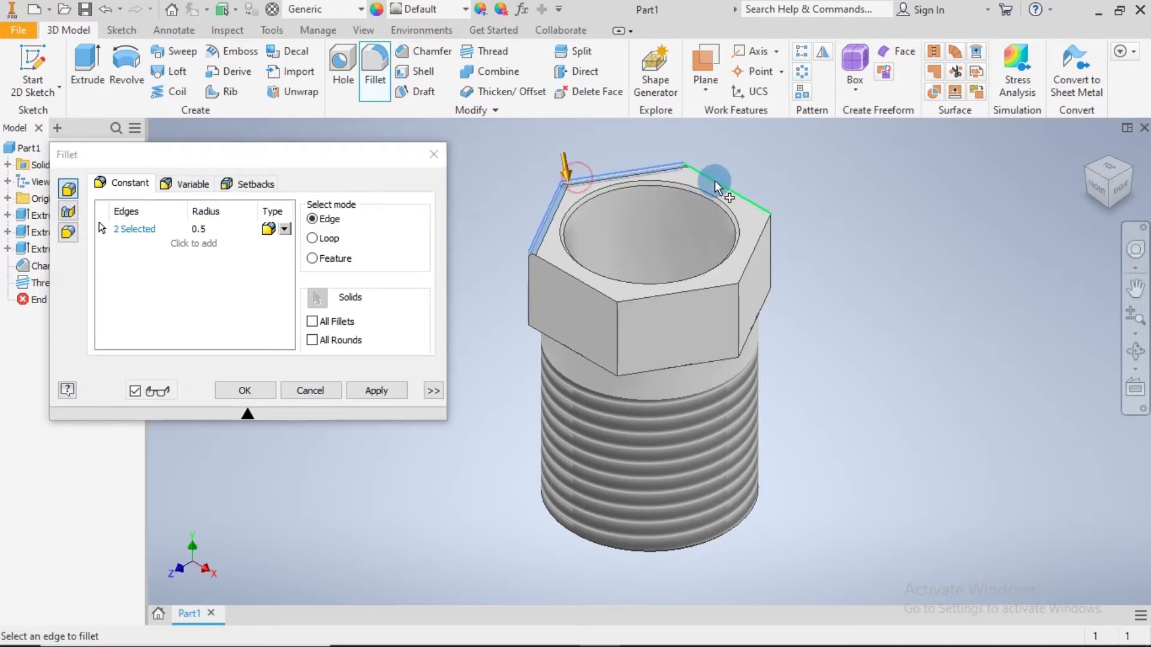
left_click(754, 196)
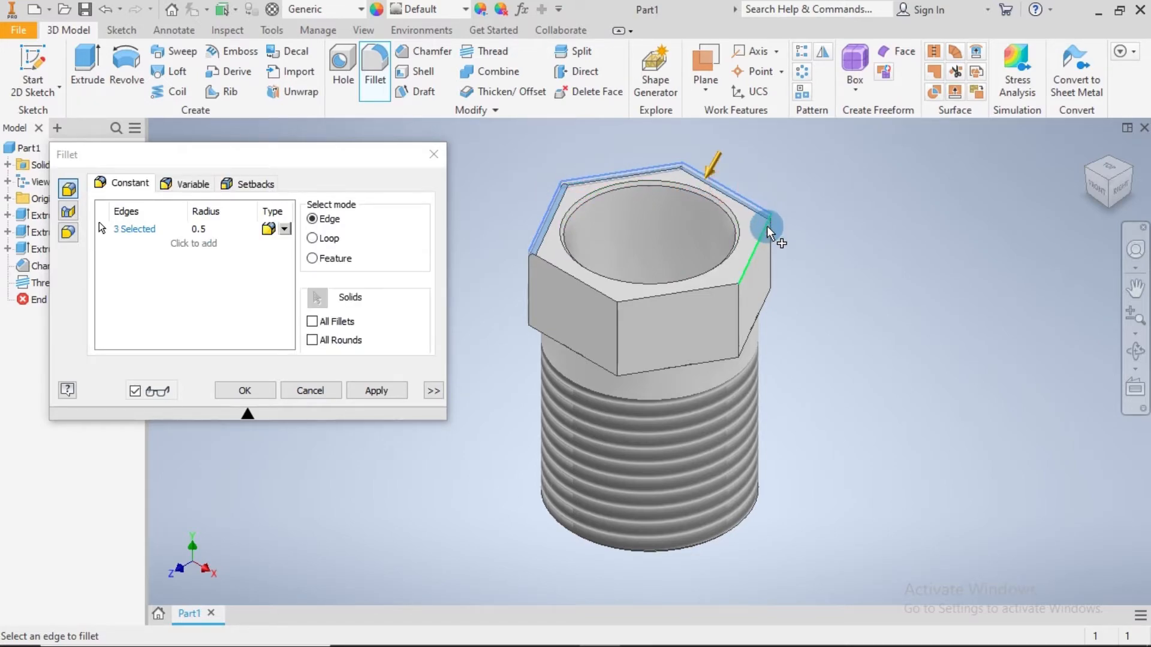
left_click(765, 239)
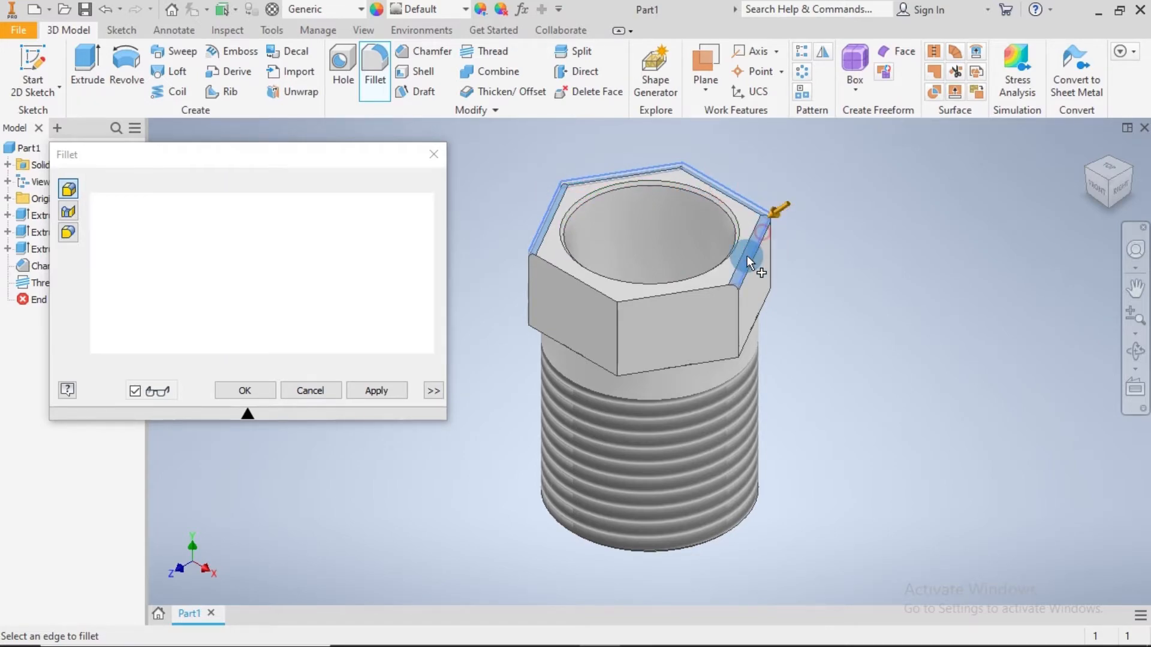
left_click(716, 285)
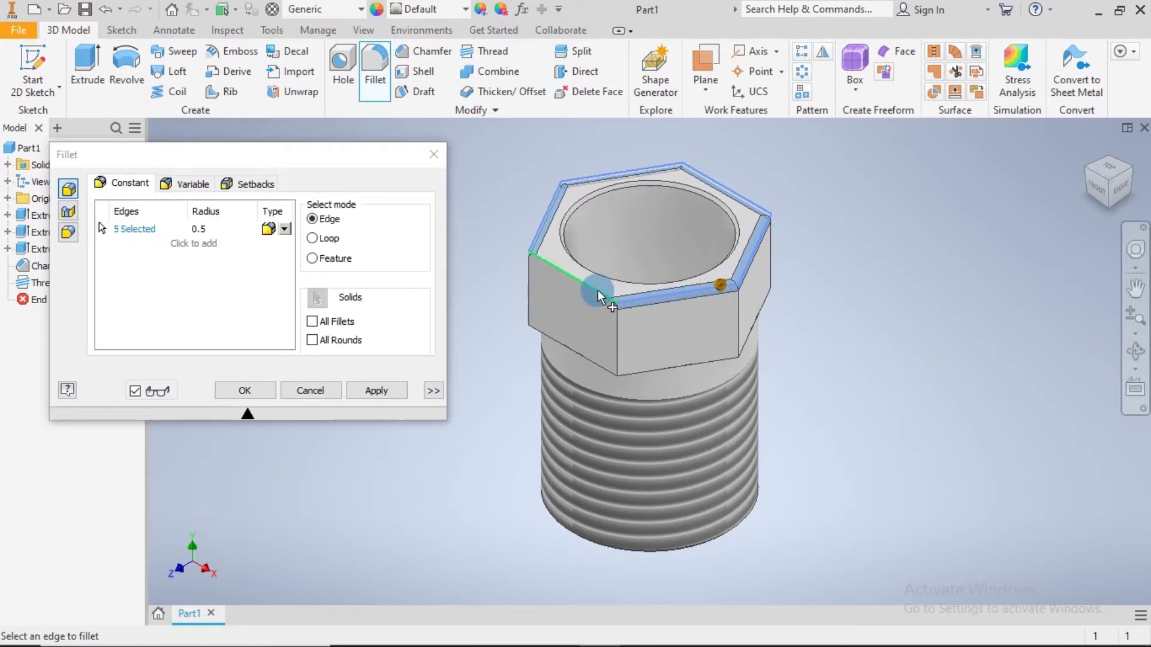
left_click(541, 295)
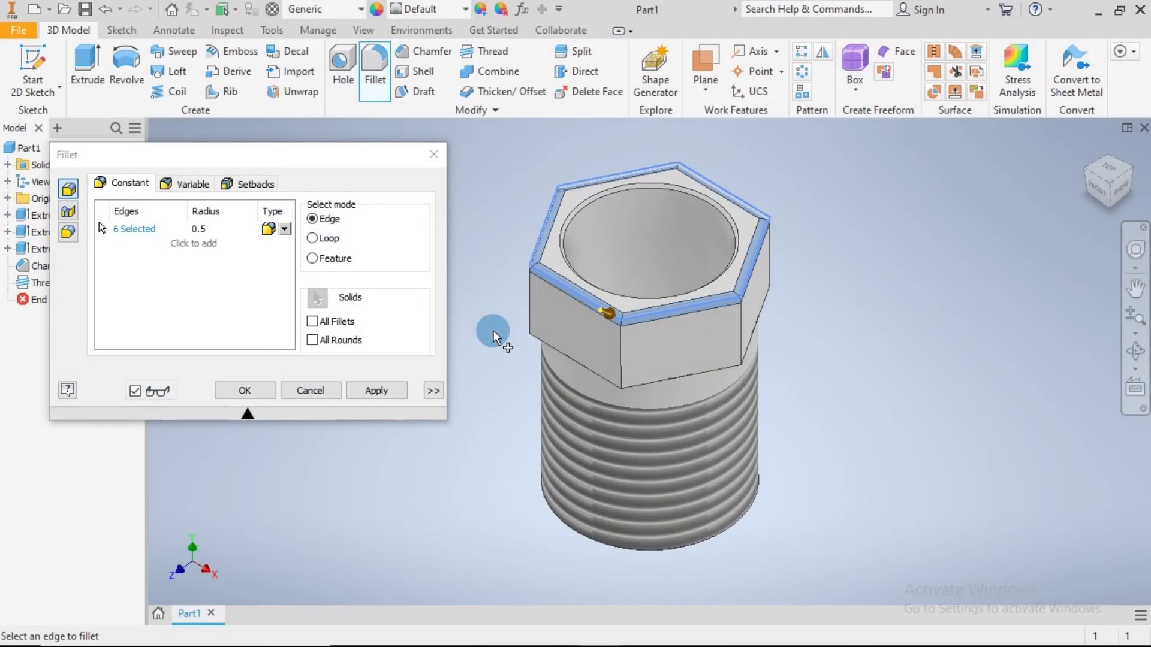
left_click(362, 390)
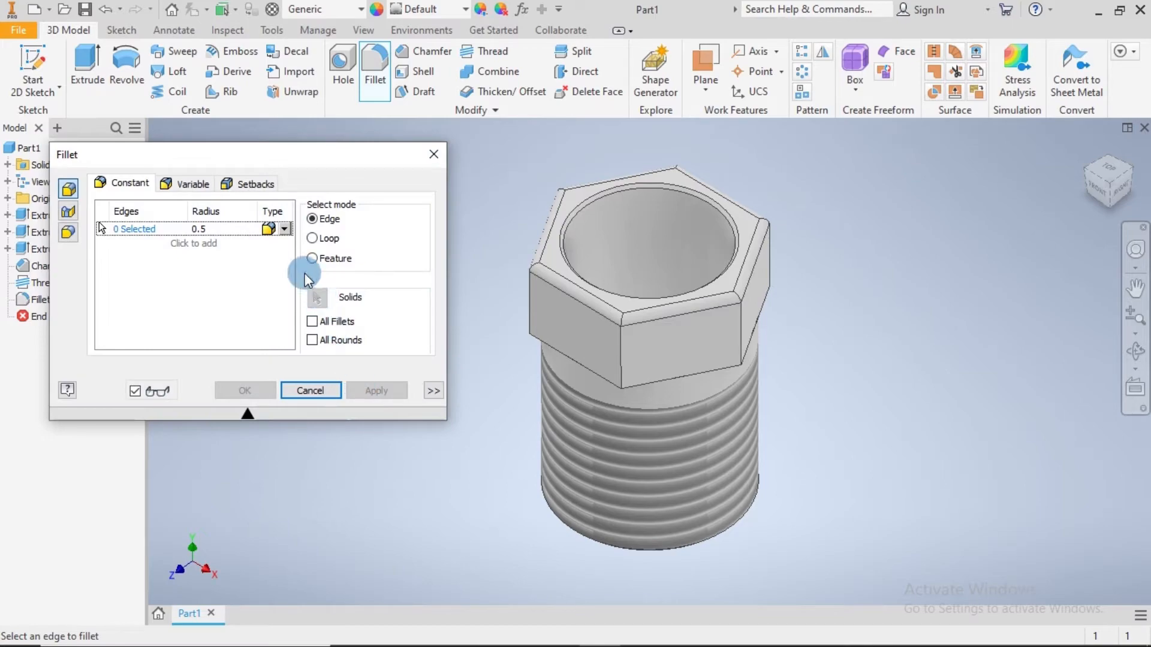
Step: Set a 0.2 mm radius for another fillet and select all outer edge segments around the hexagonal head's underside
left_click(206, 230)
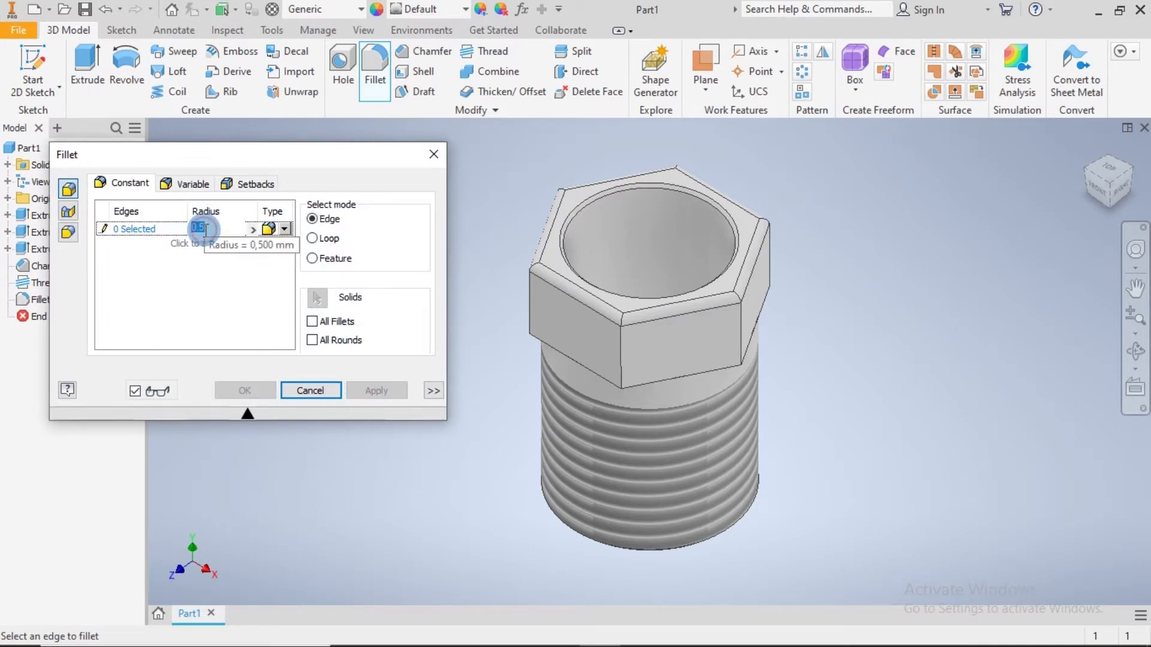
type("0")
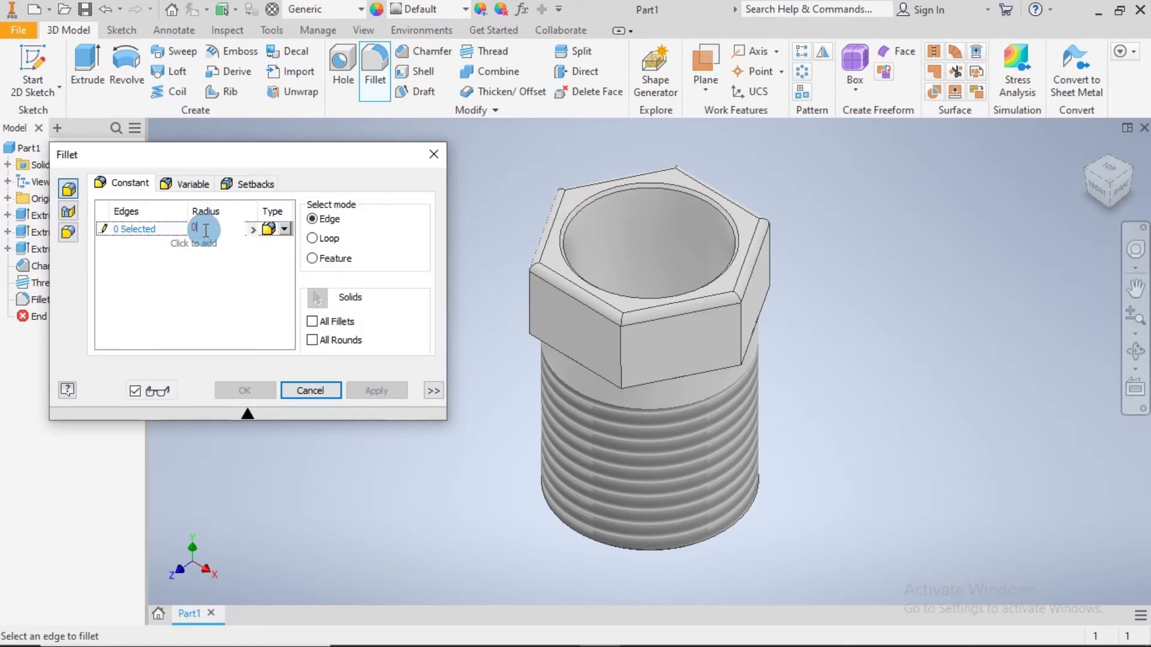
type(".2")
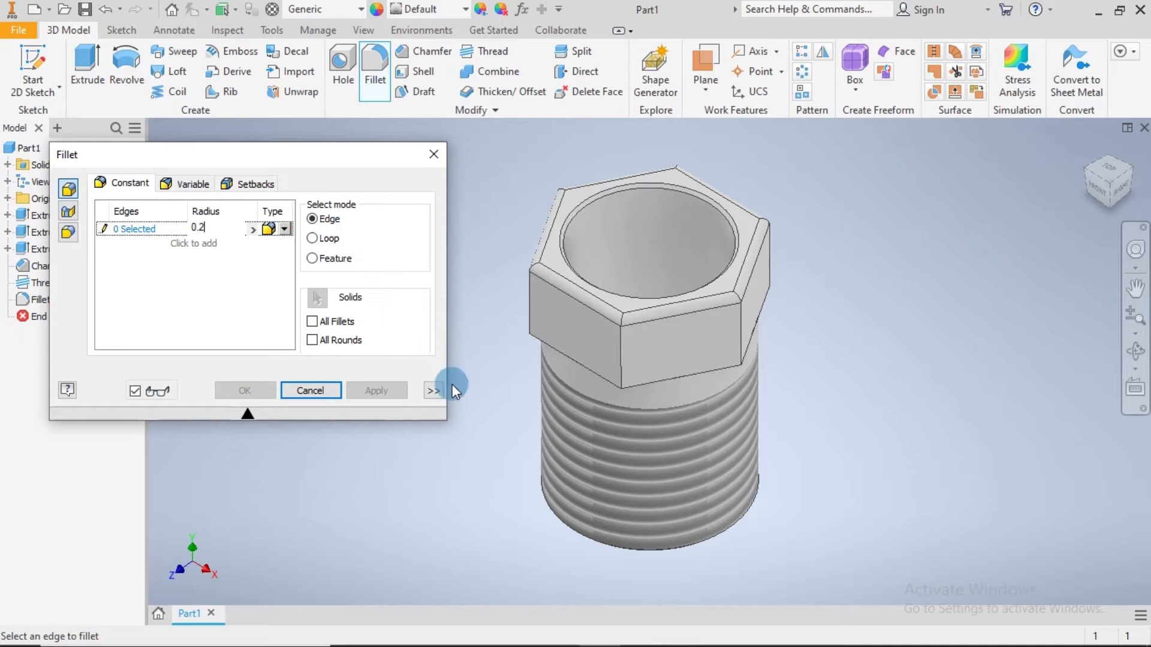
left_click(480, 425)
middle_click_drag(480, 424, 480, 360, "shift")
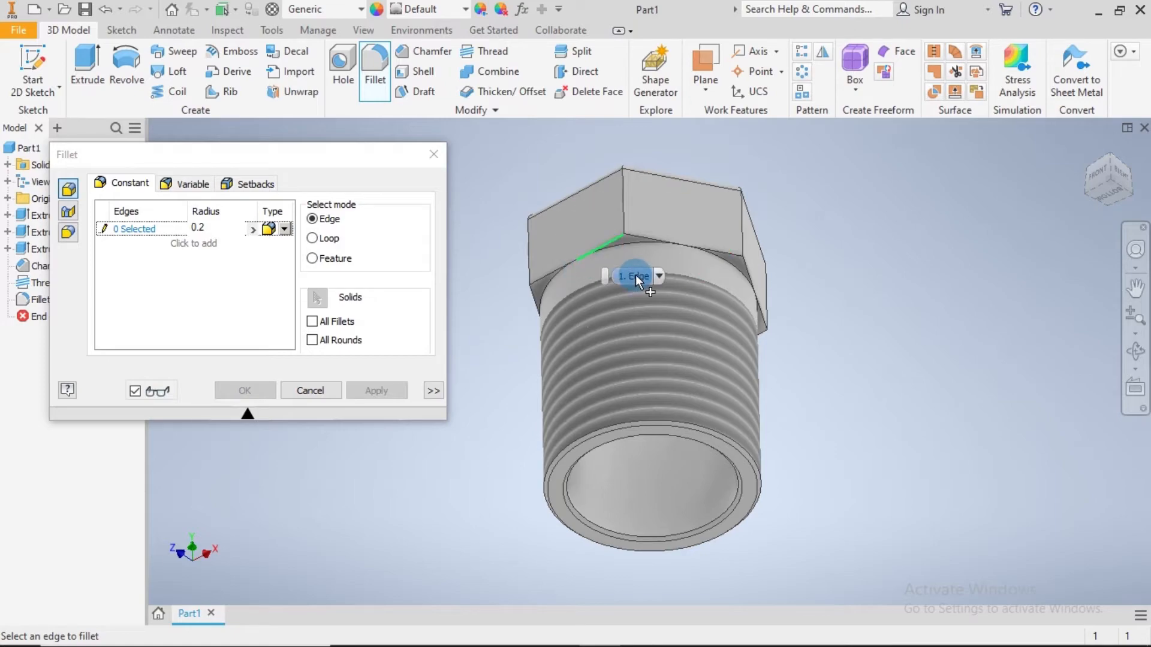
left_click(638, 237)
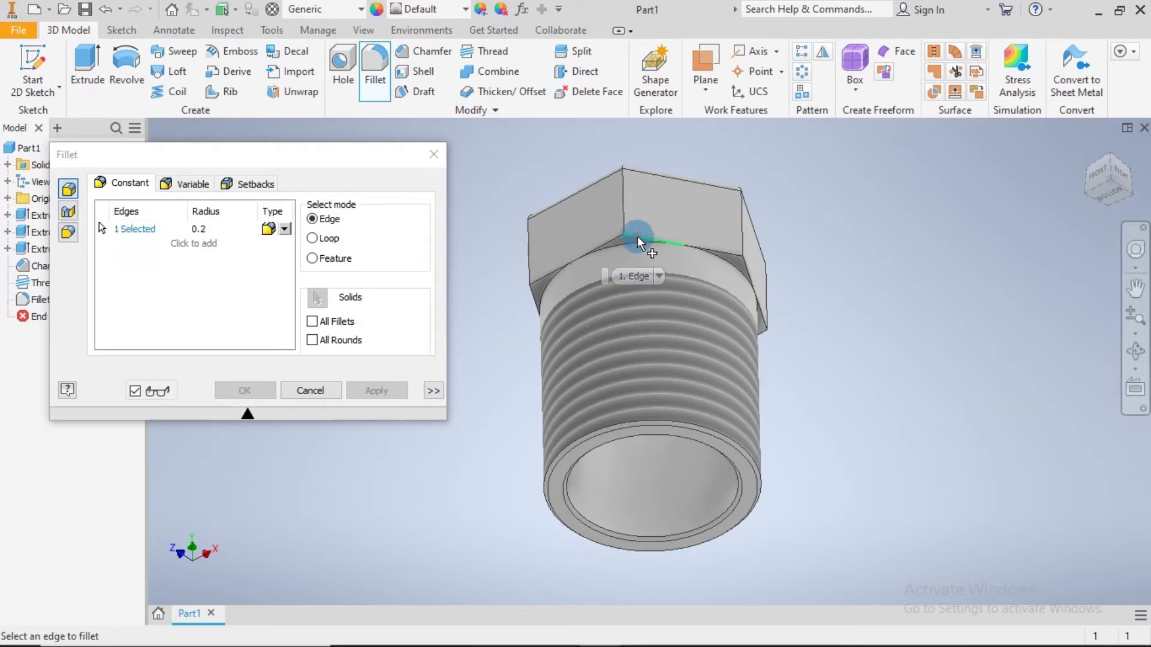
left_click(600, 246)
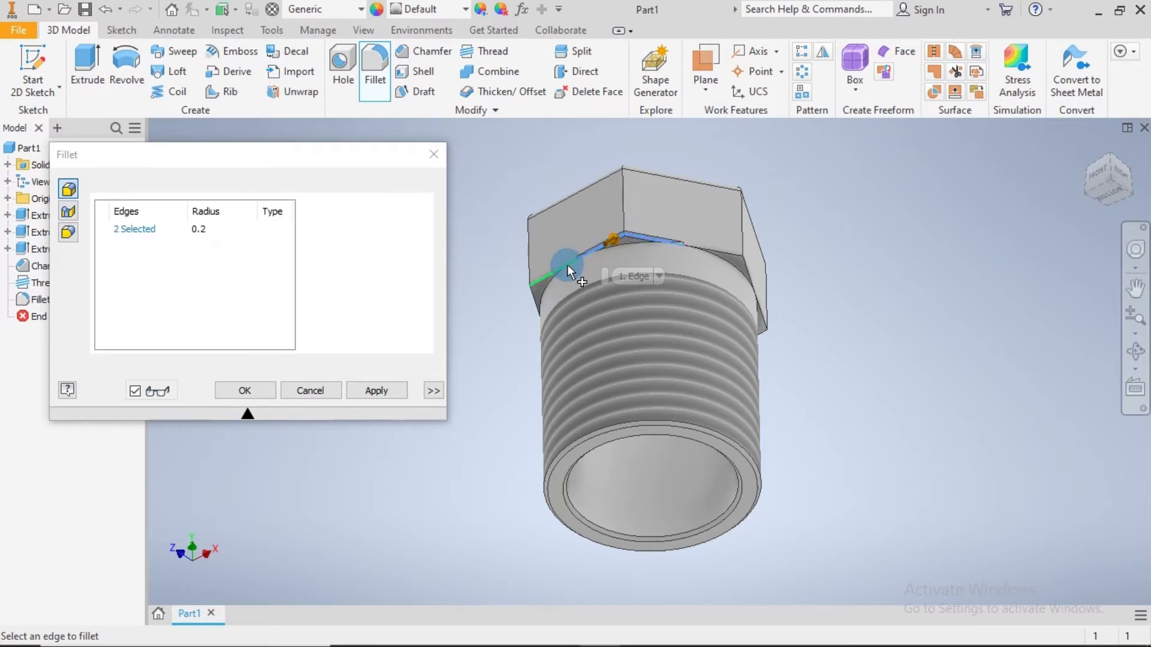
left_click(552, 272)
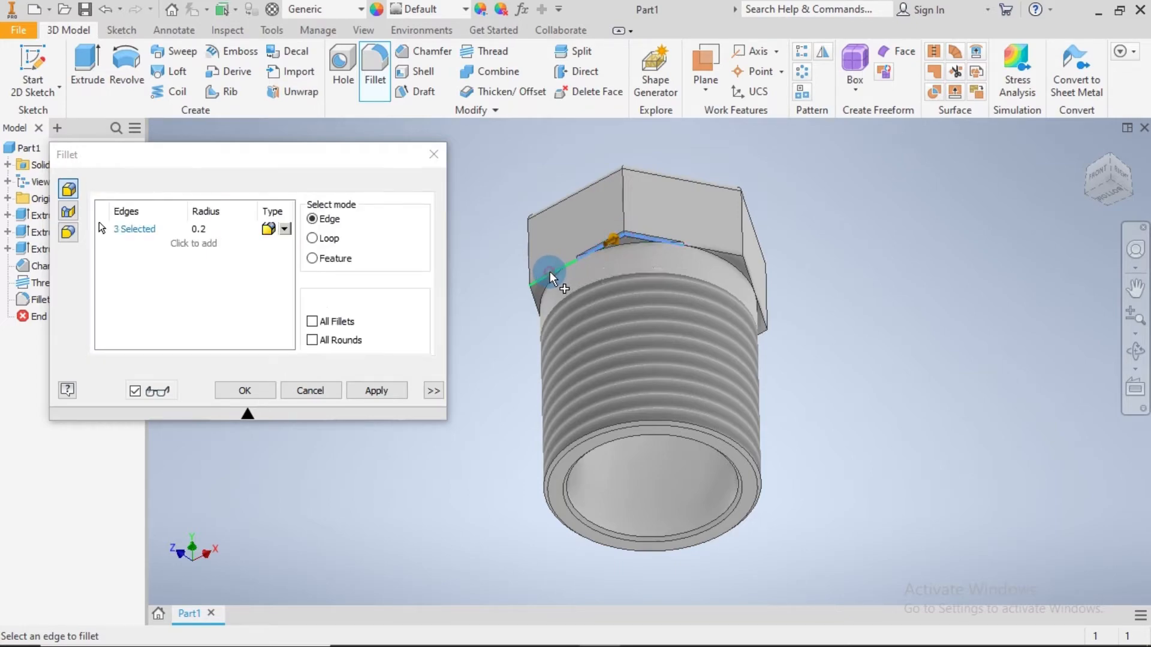
left_click(721, 249)
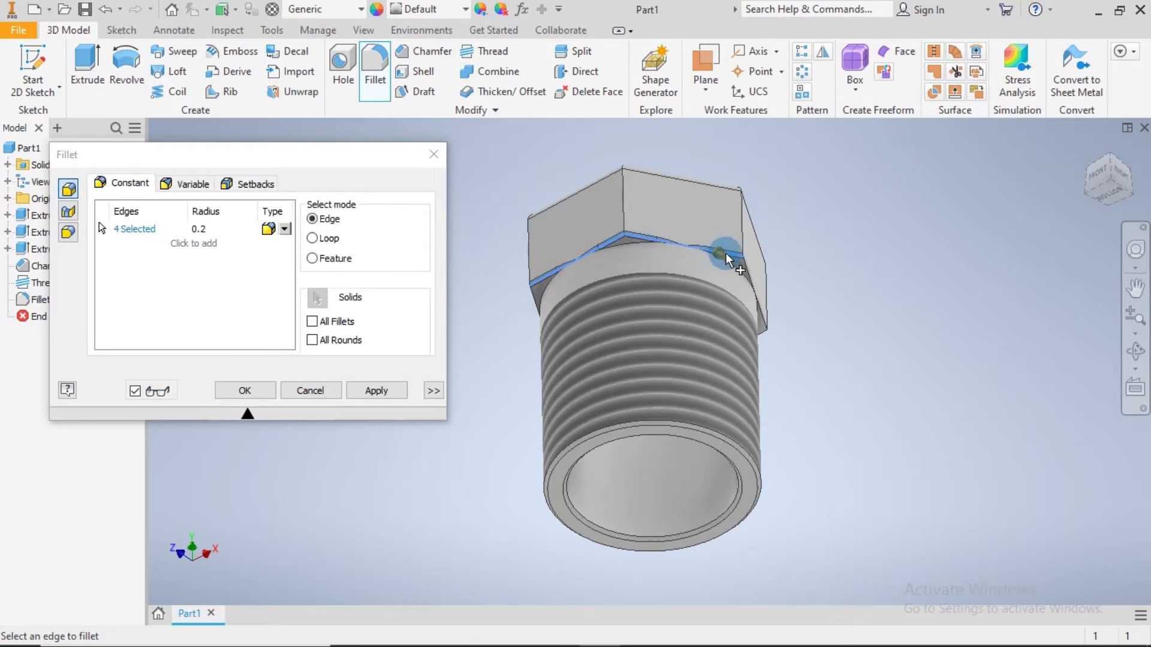
left_click(751, 273)
left_click(762, 318)
middle_click_drag(784, 376, 804, 355, "shift")
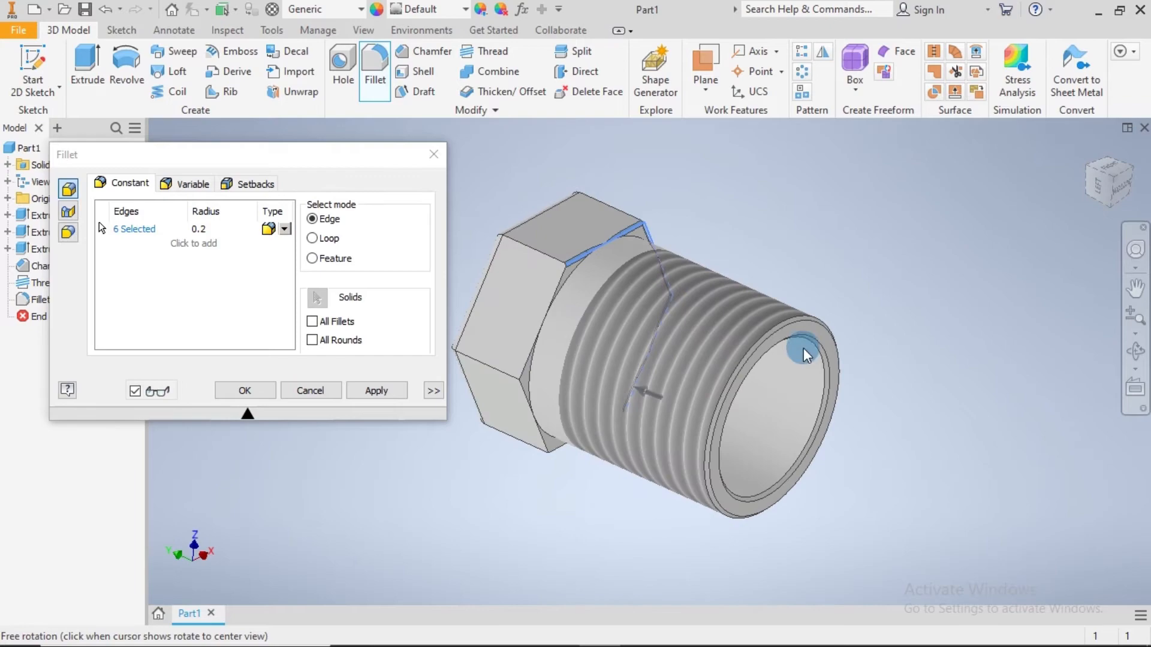
left_click(552, 293)
left_click(527, 380)
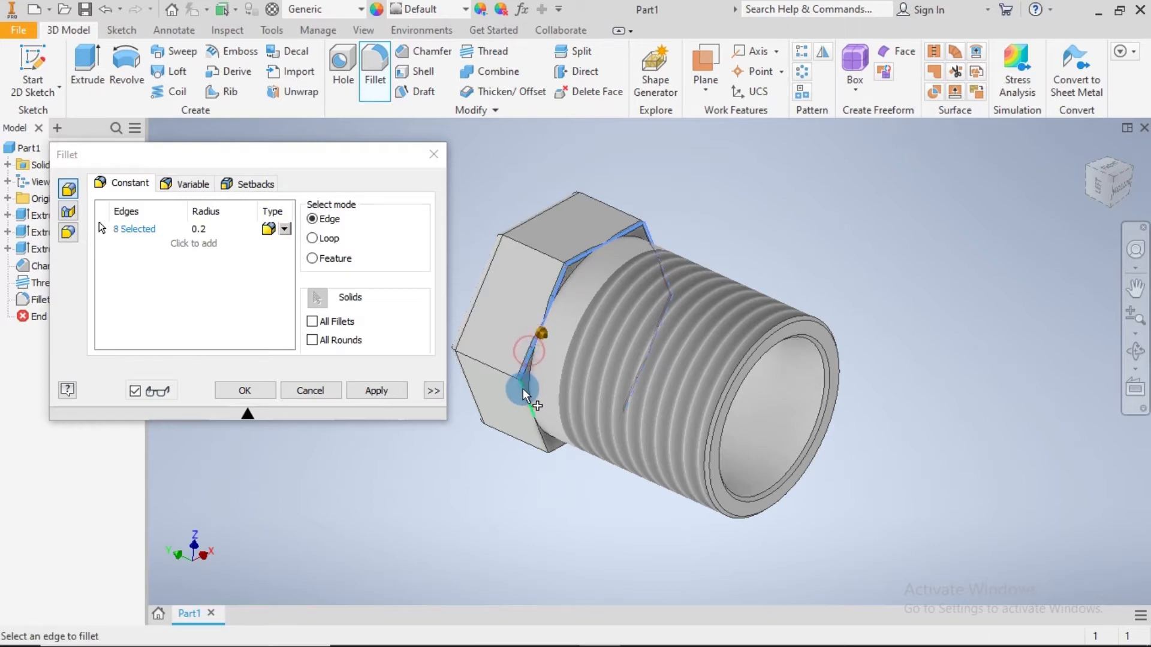
left_click(530, 417)
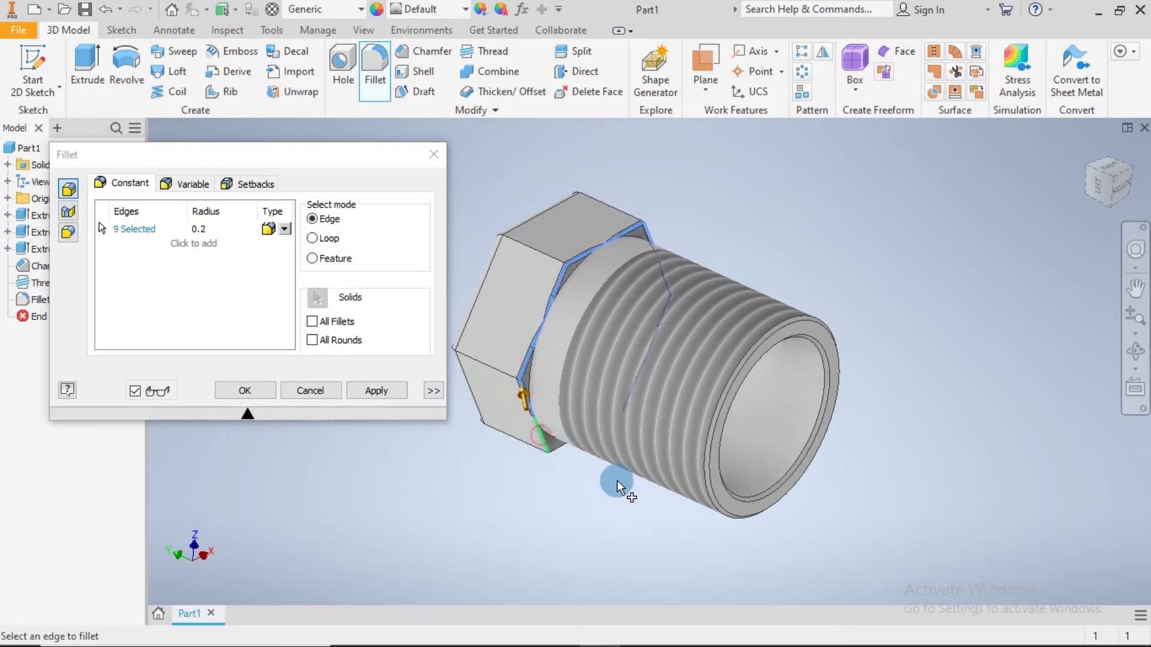
middle_click_drag(642, 506, 573, 446, "shift")
left_click(563, 441)
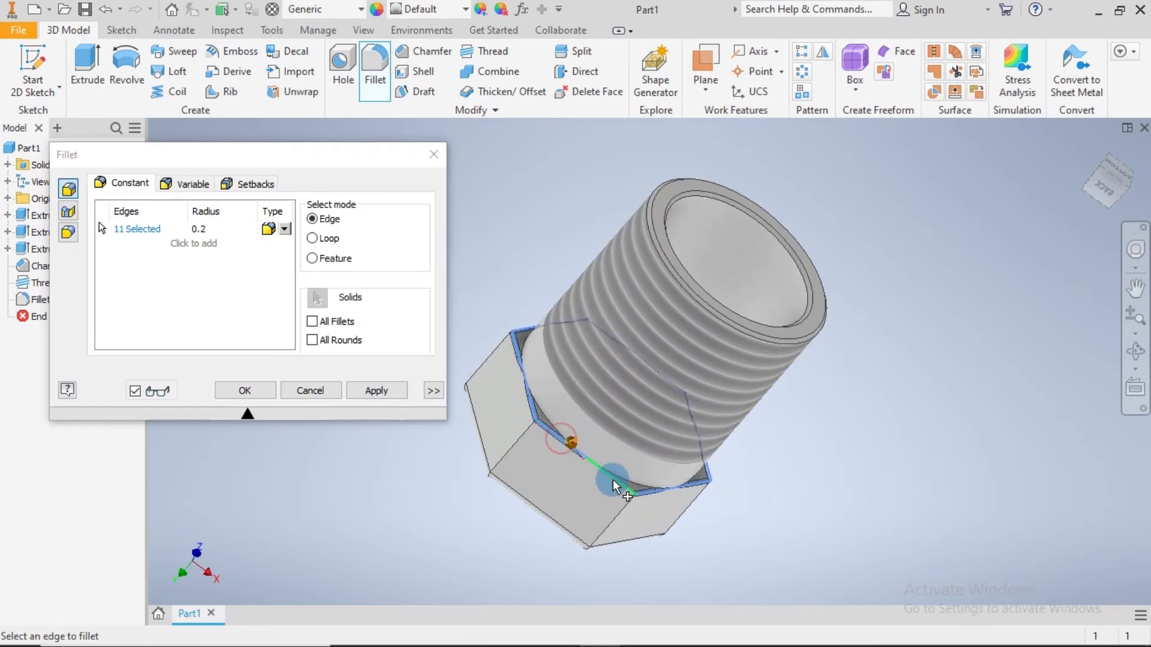
left_click(615, 480)
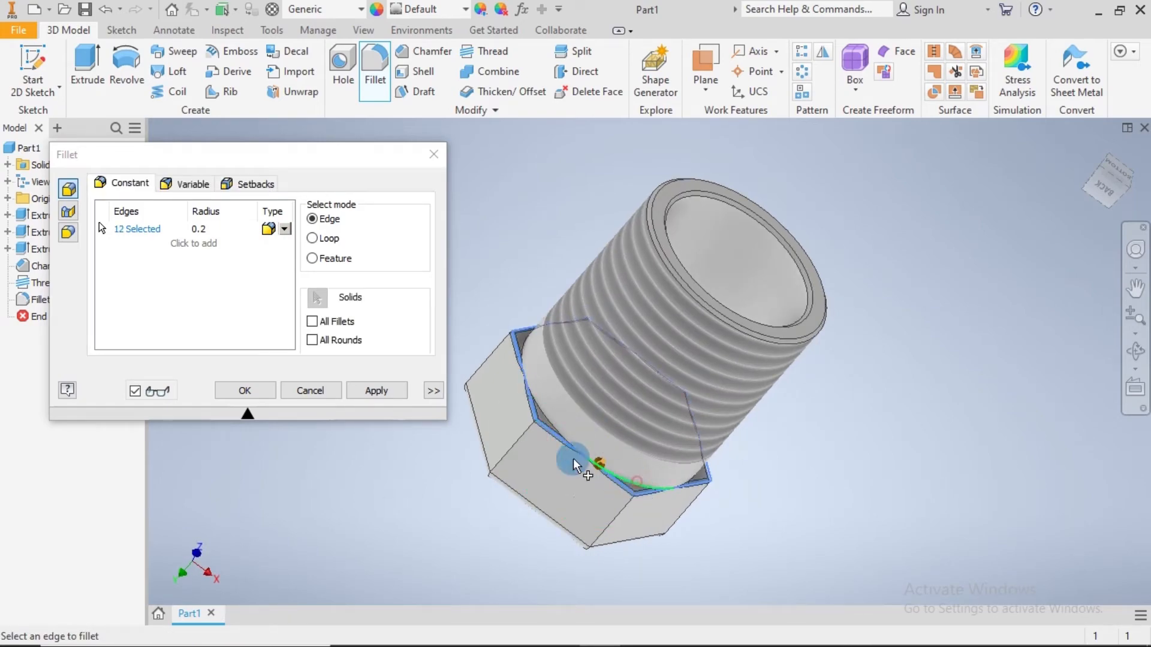
Step: Add the six arc edges where the cylinder meets the hexagonal head's underside to the selection and create the 0.2 mm fillet
left_click(596, 470)
left_click(545, 420)
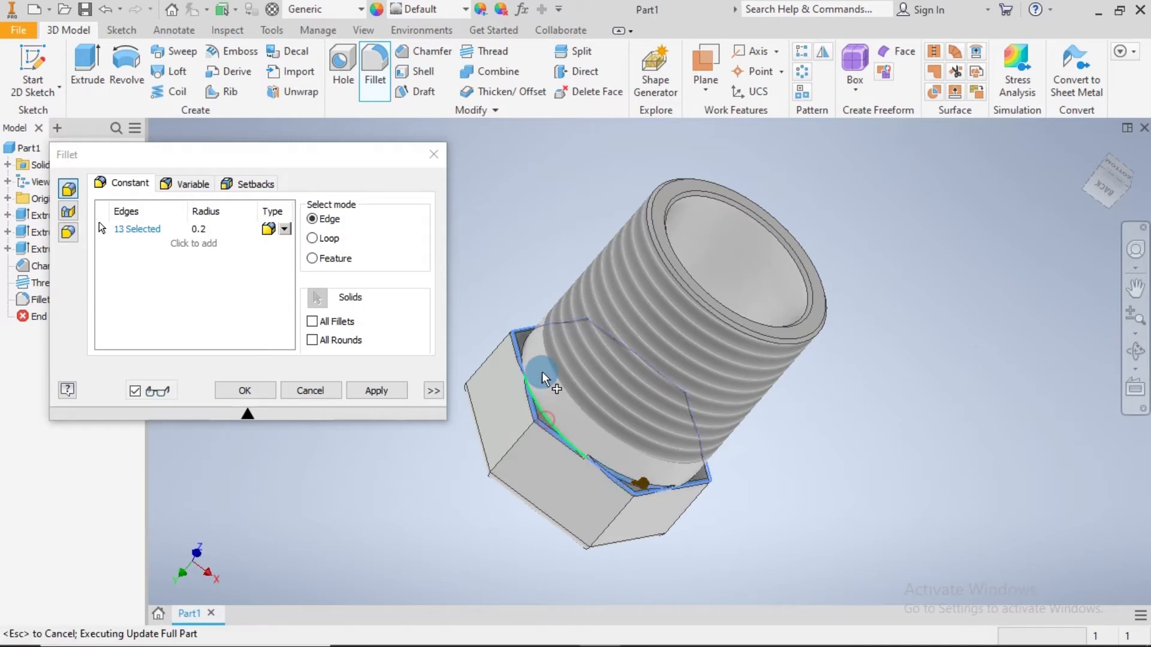
mouse_move(548, 346)
middle_mouse_down("shift")
mouse_move(547, 367)
mouse_move(536, 355)
middle_mouse_up("shift")
left_click(527, 337)
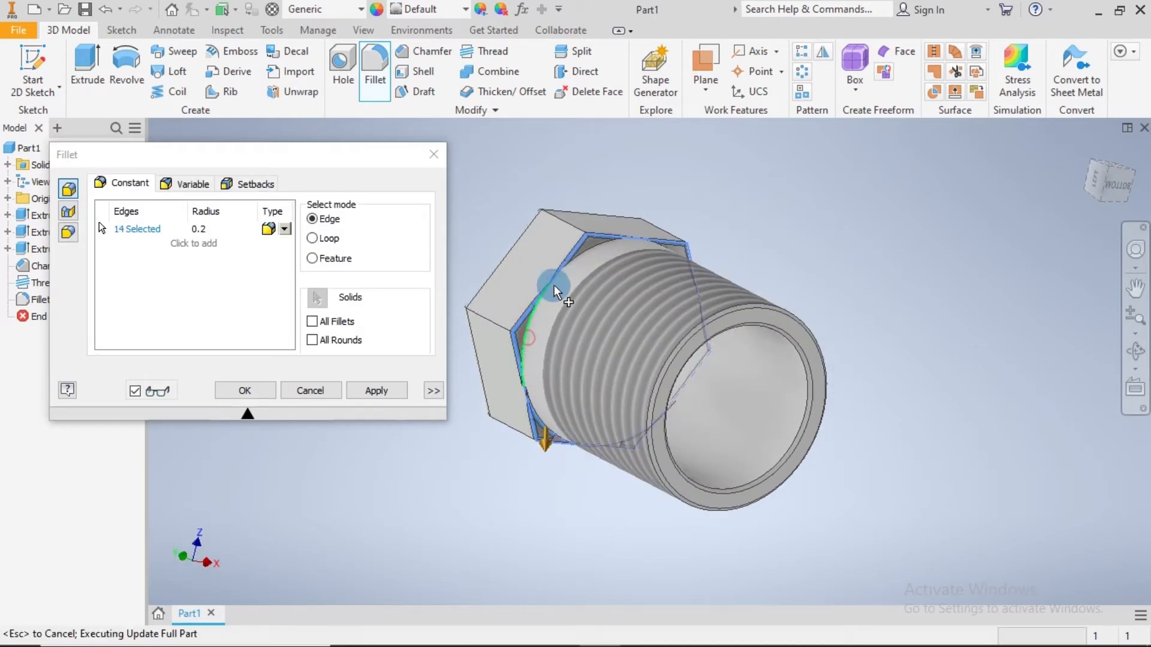
left_click(587, 250)
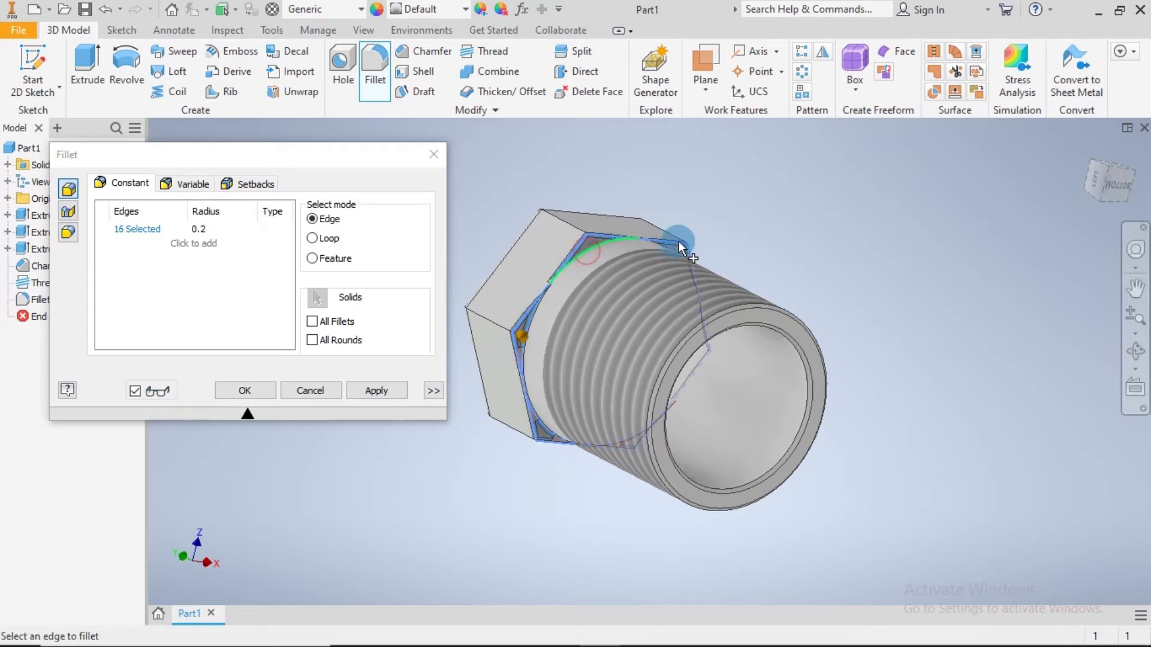
middle_click_drag(676, 265, 637, 282)
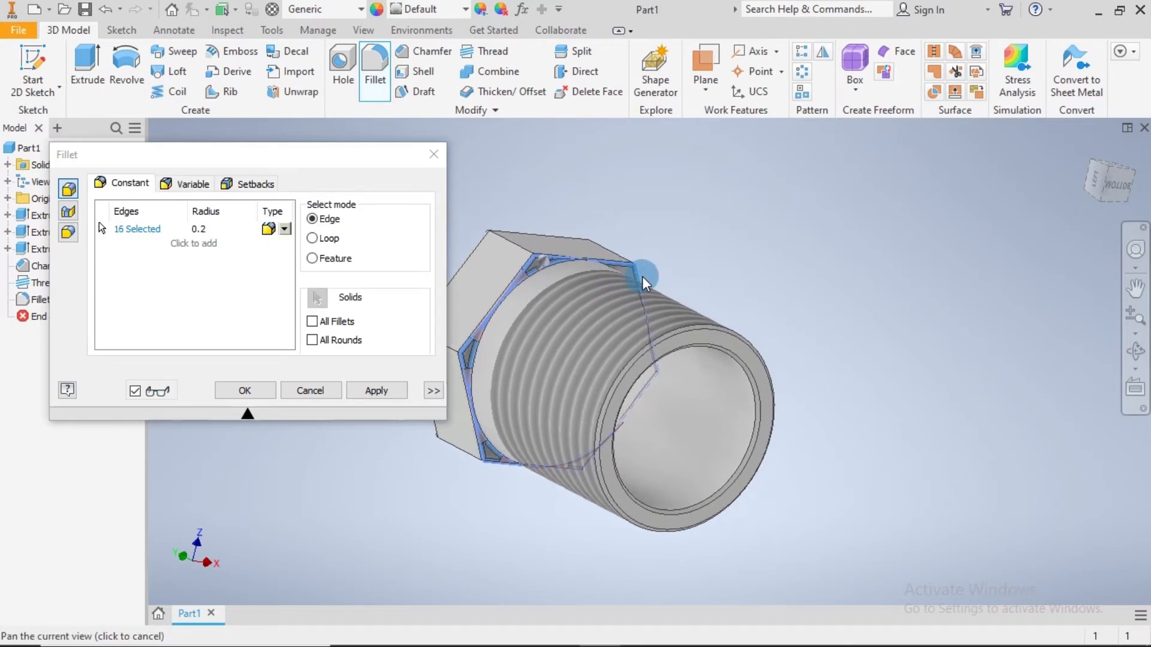
middle_click_drag(746, 284, 654, 282, "shift")
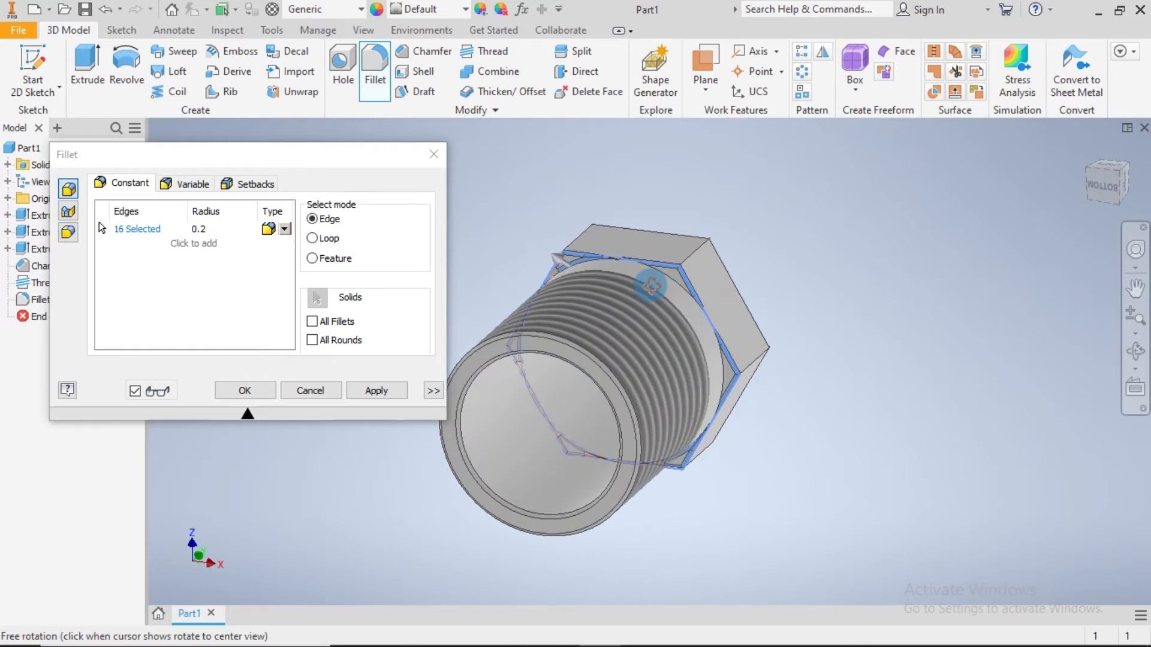
left_click(669, 277)
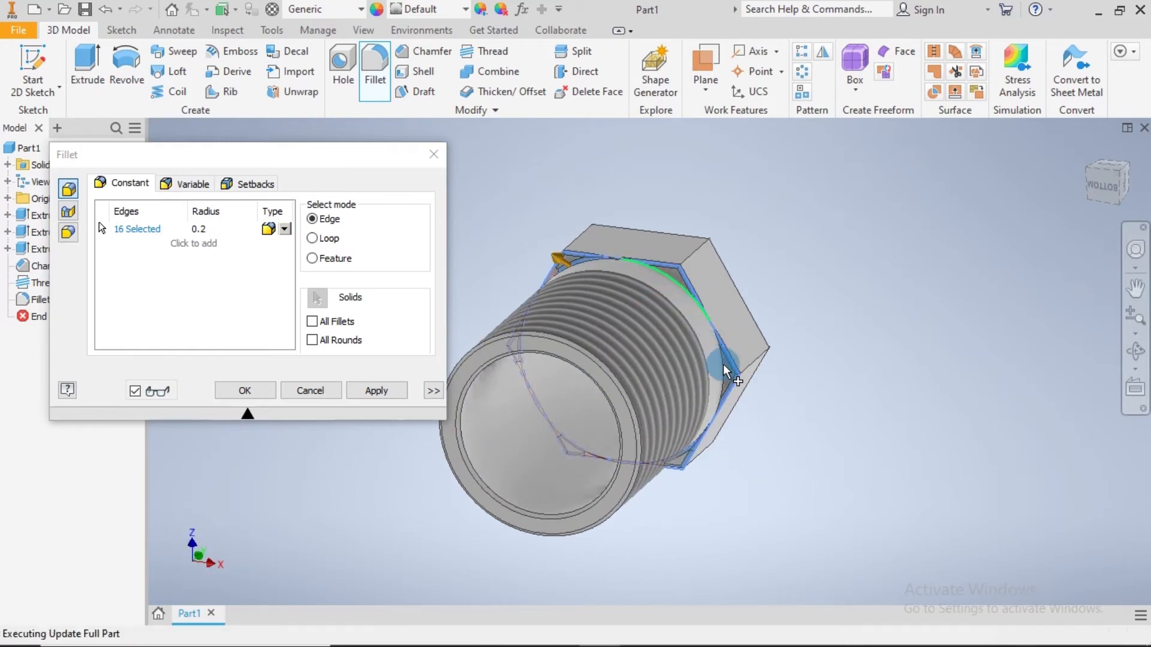
left_click(722, 369)
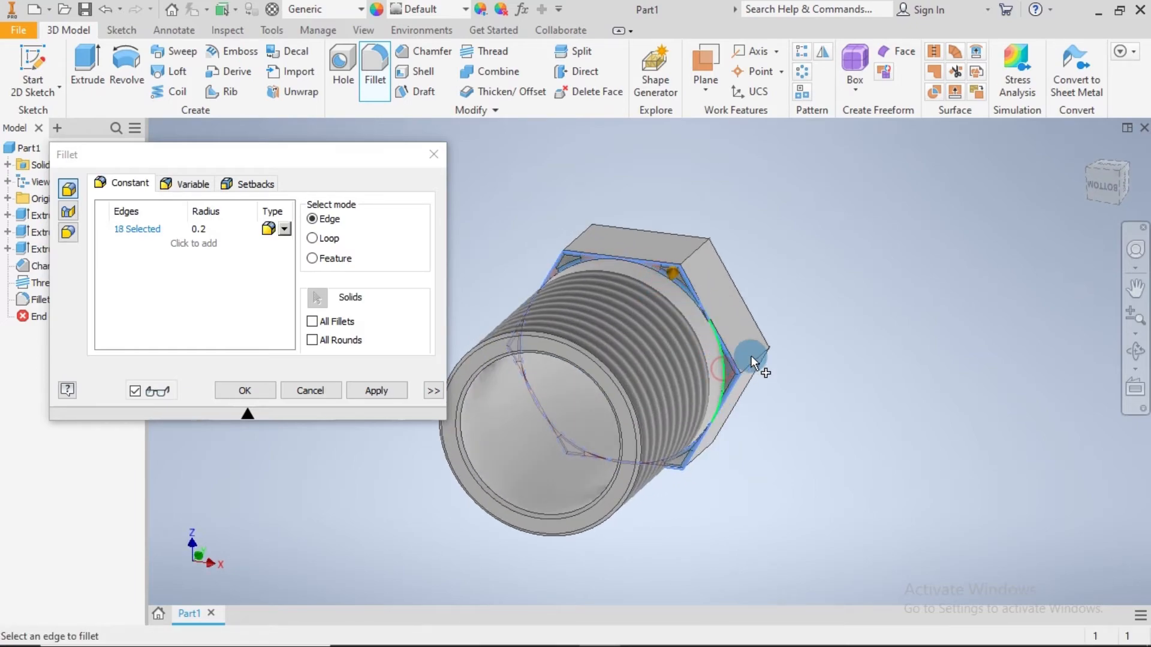
left_click(390, 393)
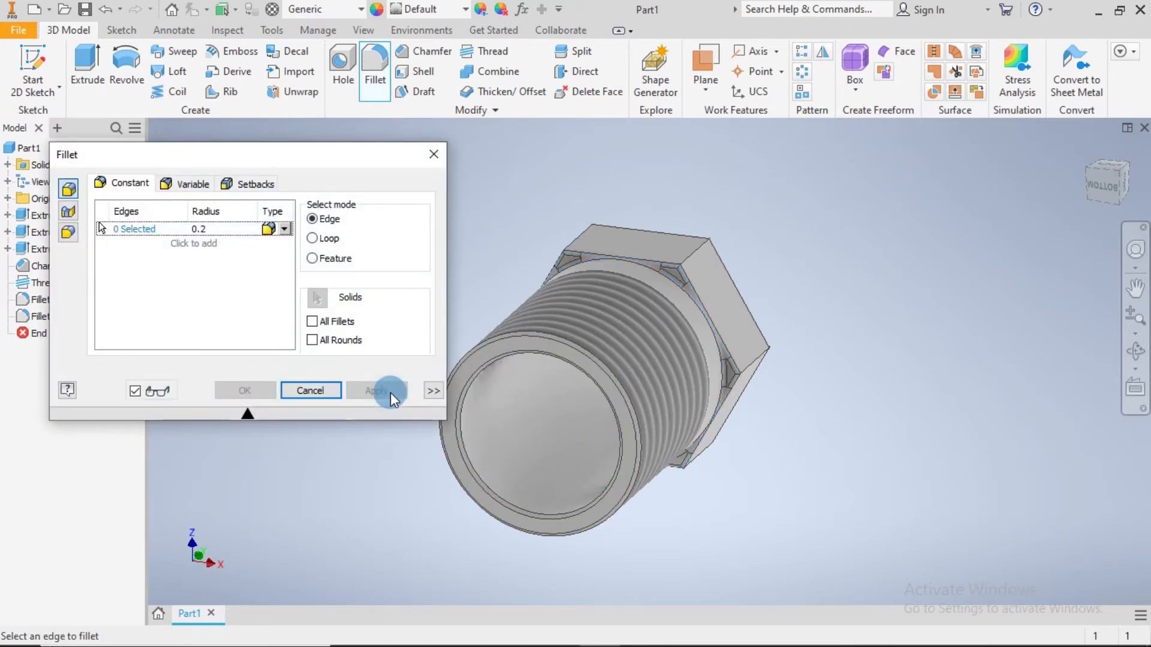
middle_click_drag(853, 293, 1026, 317, "shift")
middle_click_drag(945, 362, 829, 350, "shift")
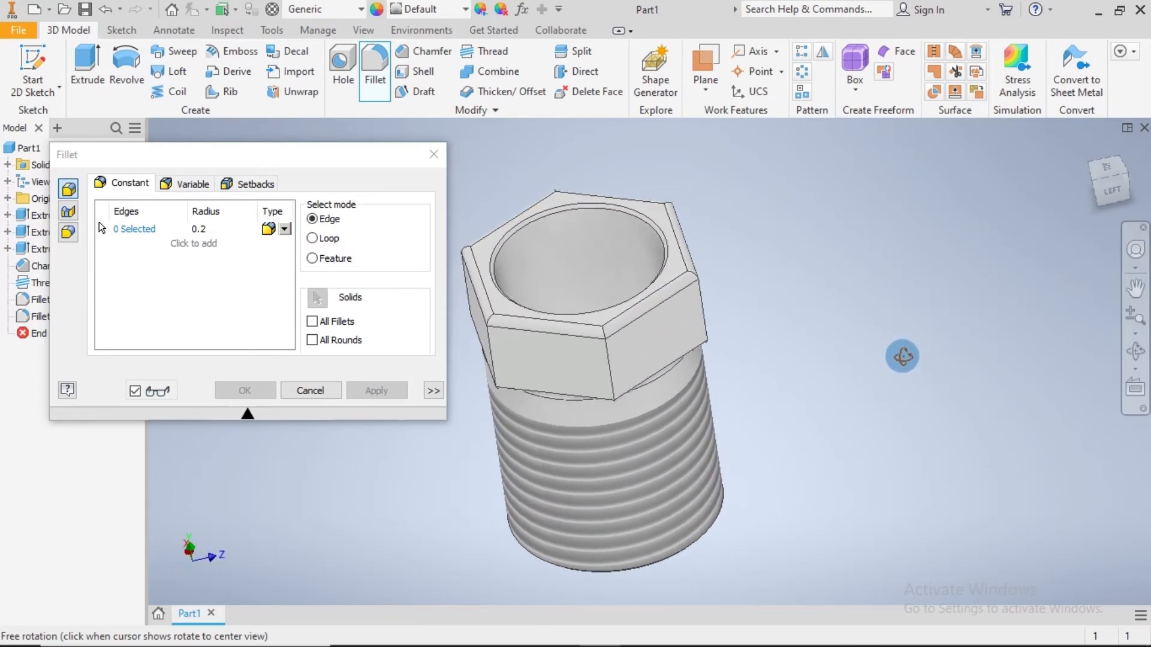
left_click(320, 392)
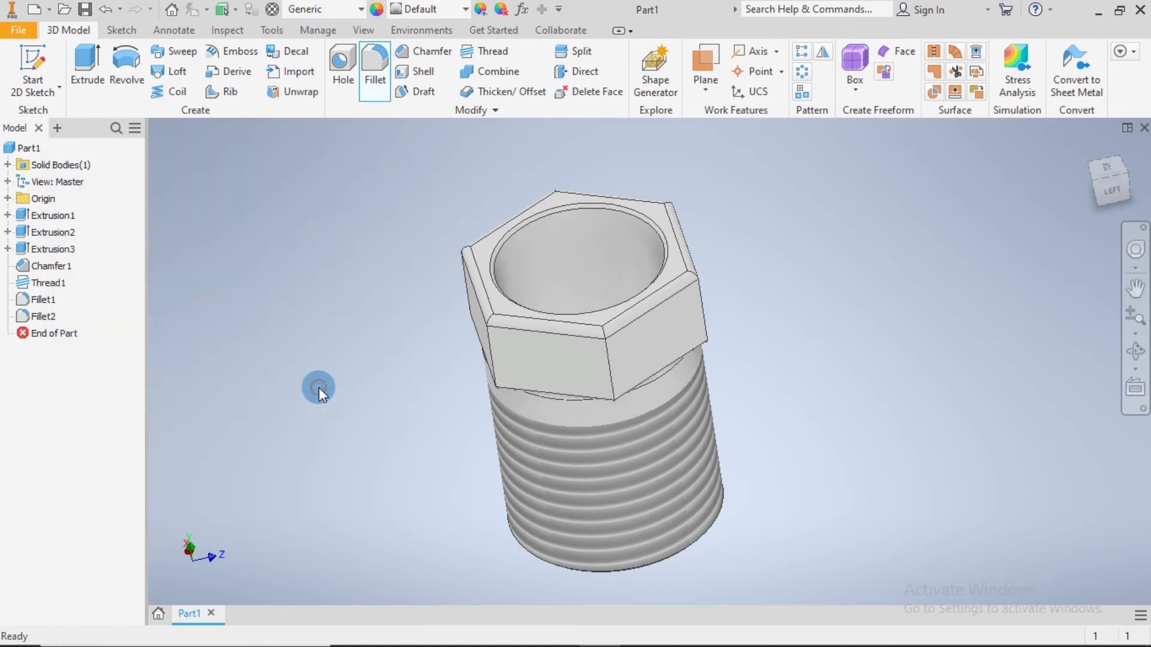
Step: Edit the existing chamfer on the bore and cylinder end edges to a distance of 0.25 mm
left_click(1089, 150)
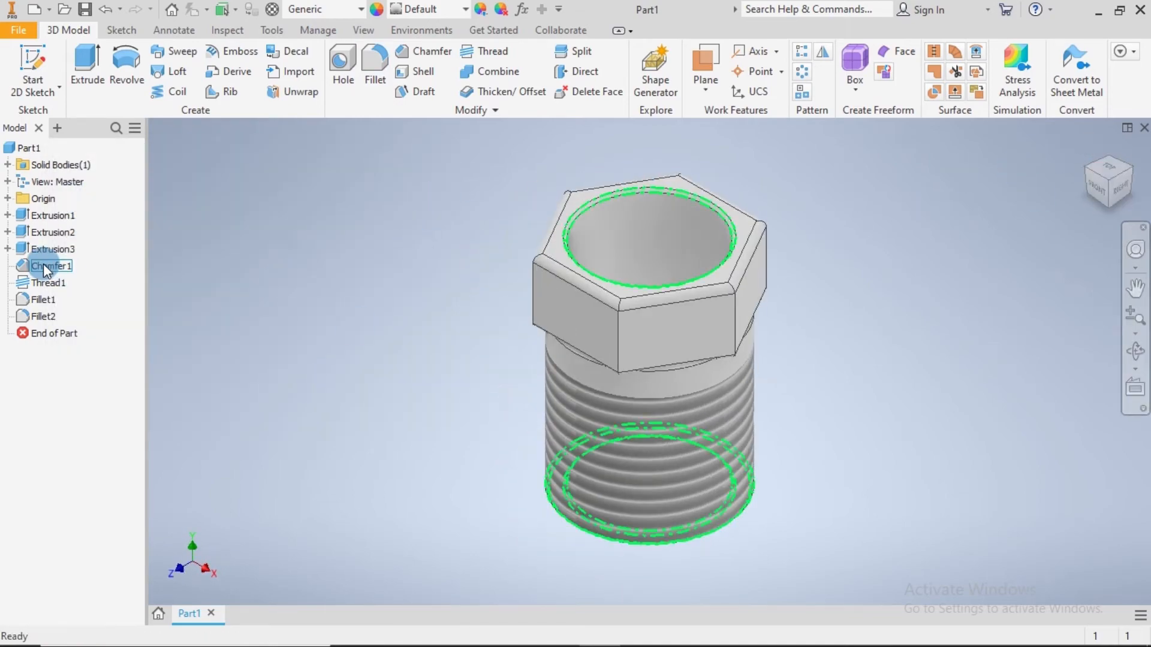
right_click(43, 270)
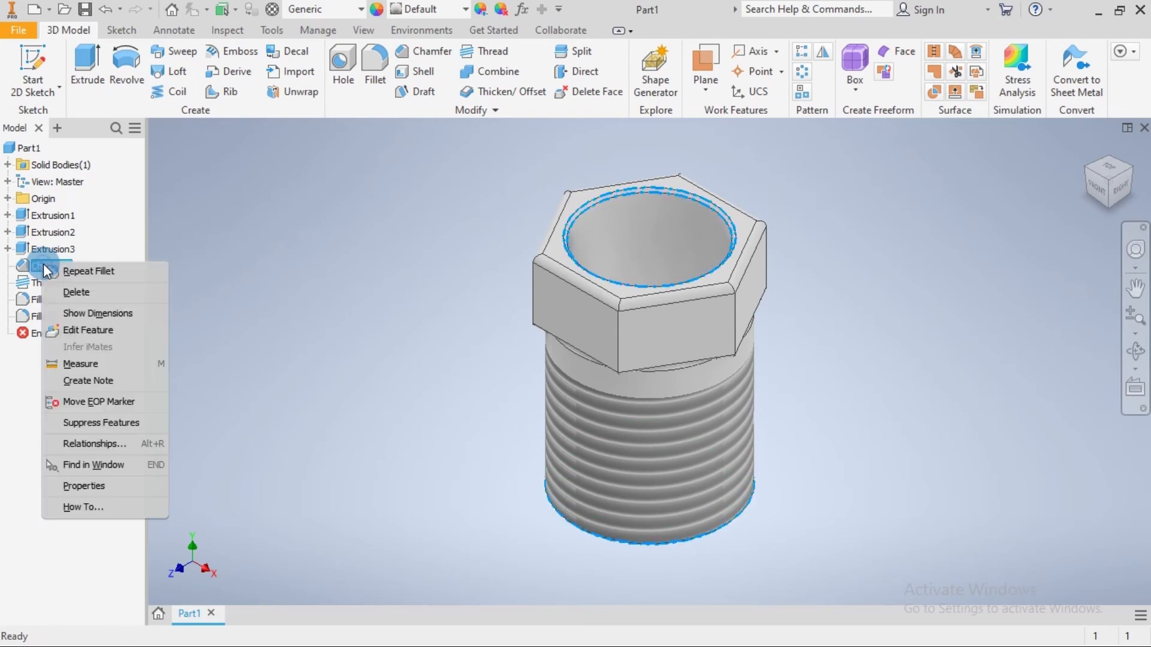
left_click(70, 330)
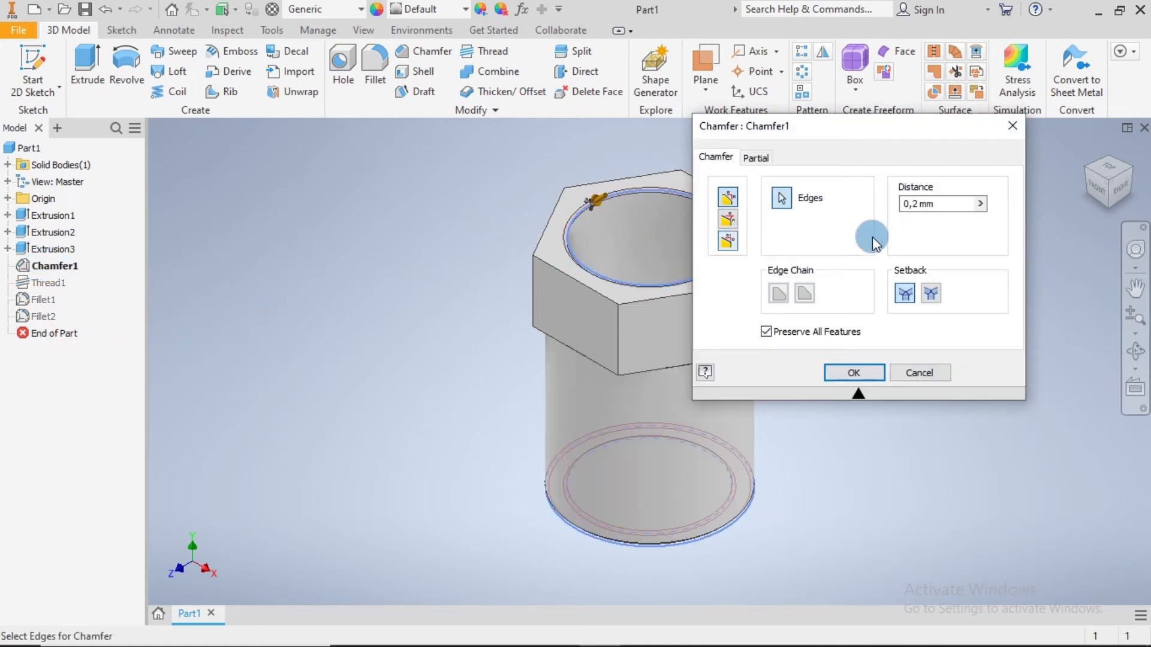
left_click(921, 203)
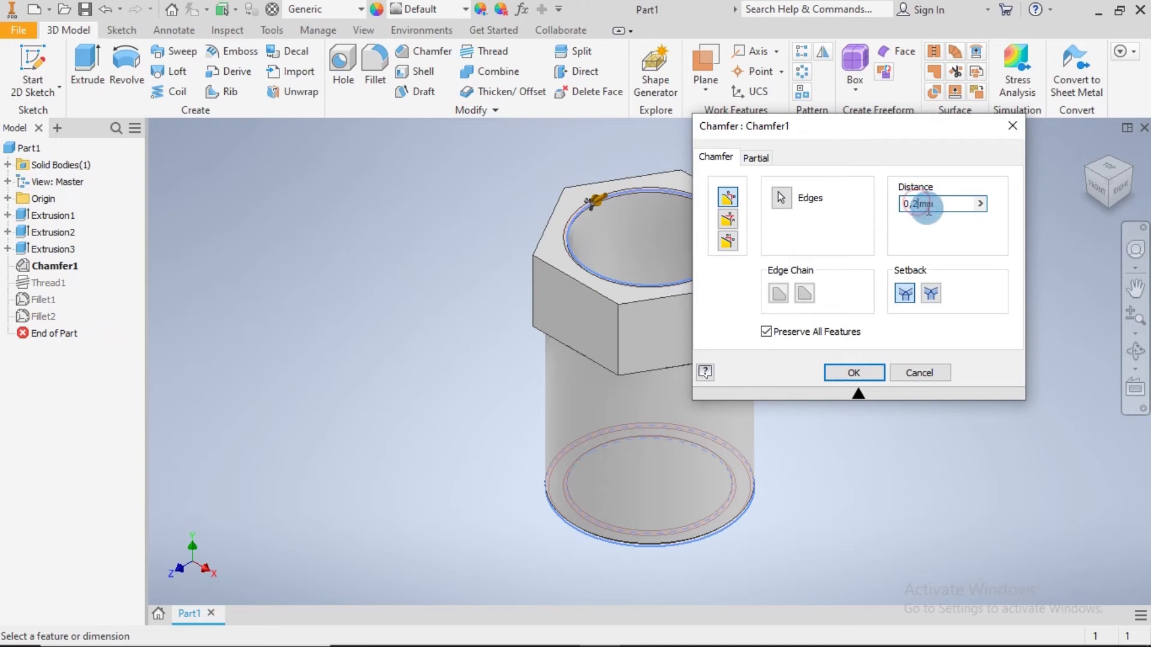
type("5")
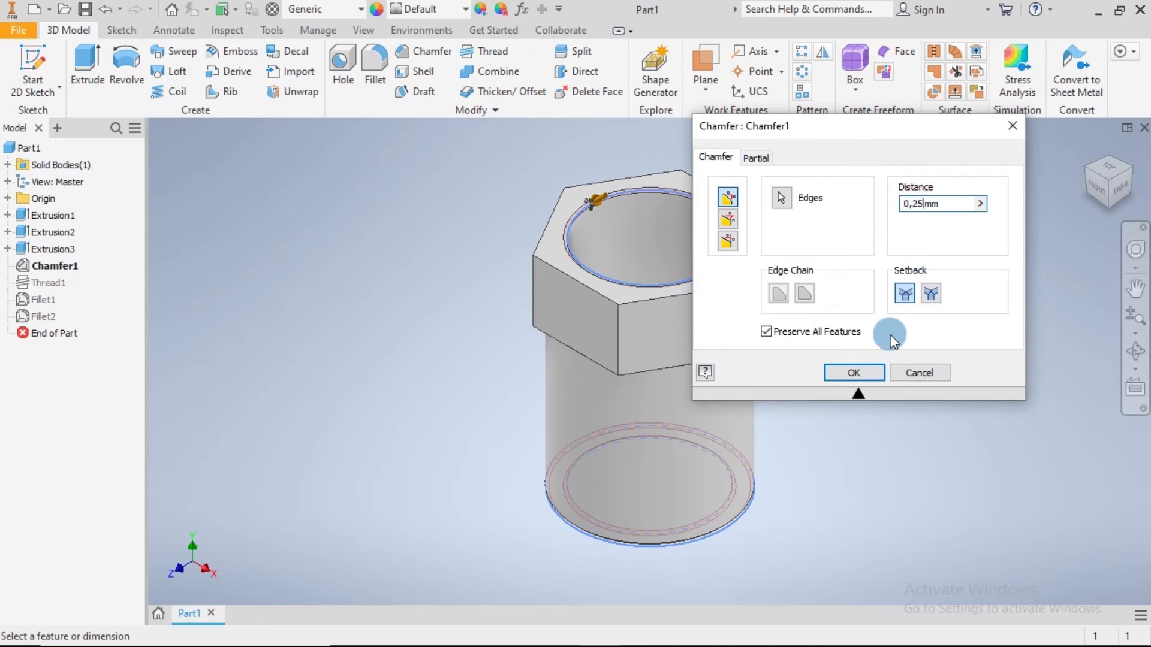
left_click(864, 376)
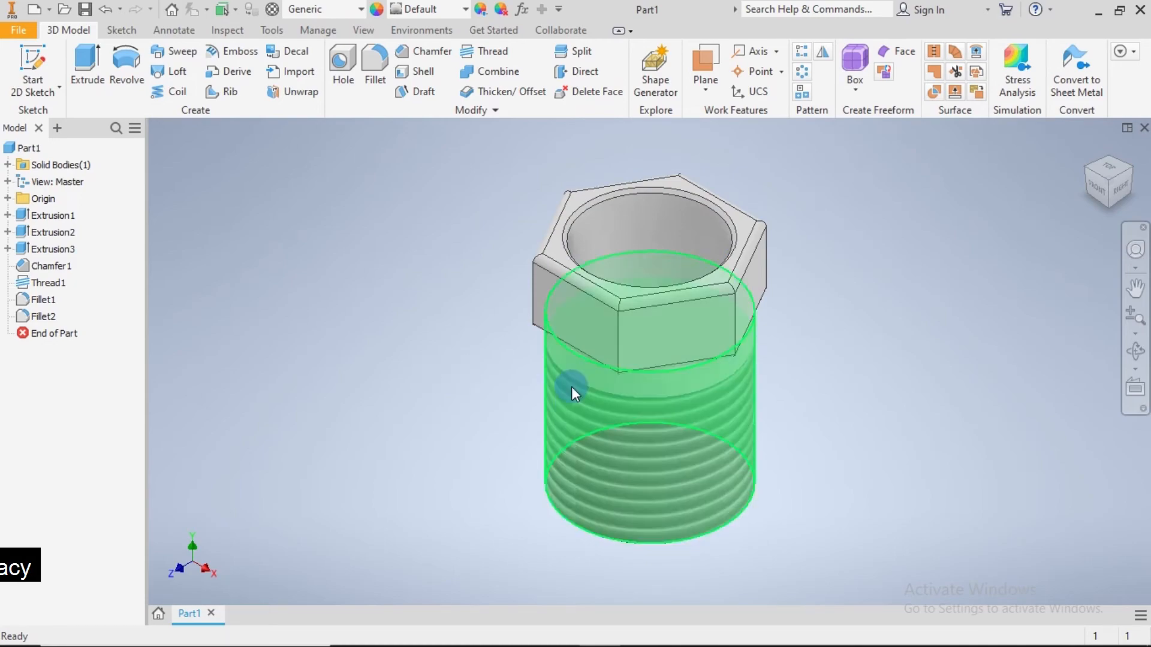
Step: Inspect the finished fitting from the top, front and right sides and return to the isometric home view
middle_click_drag(930, 465, 949, 491, "shift")
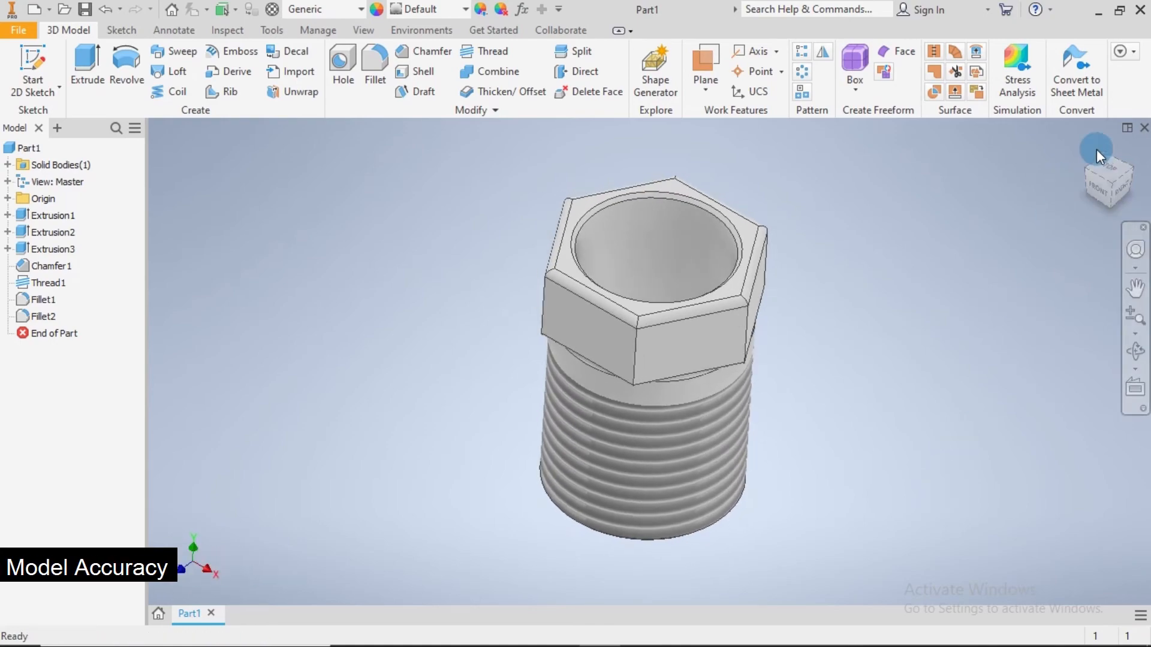
left_click(1110, 168)
left_click(1008, 255)
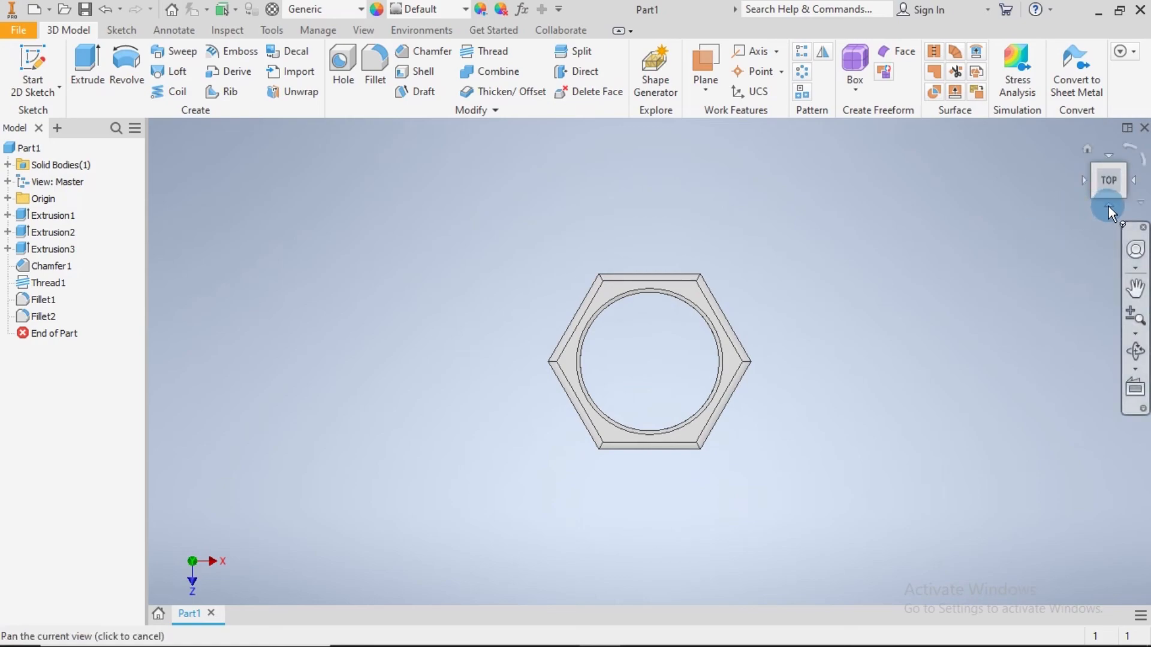
left_click(1108, 206)
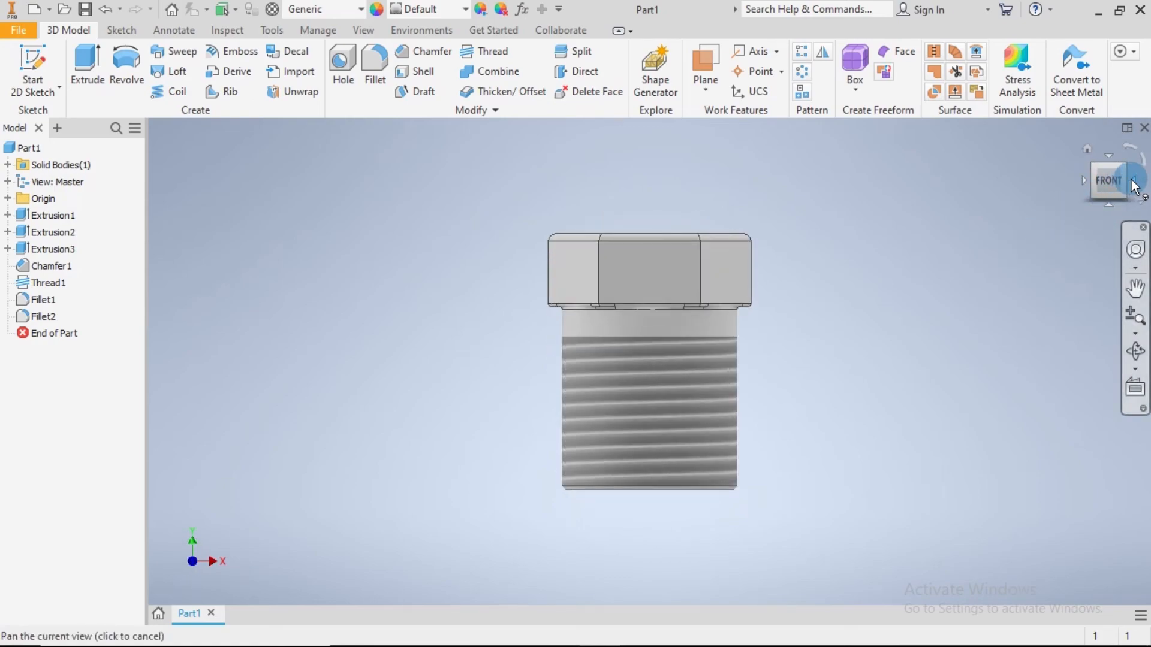
left_click(1132, 183)
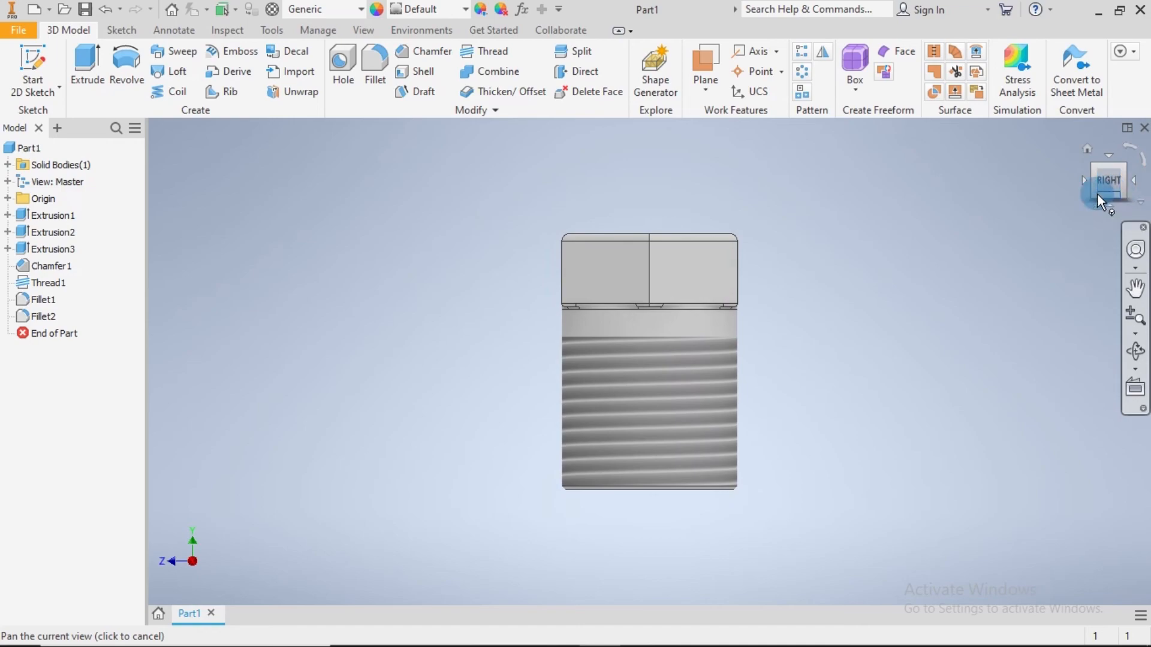
left_click(983, 230)
key("F2")
left_click(1091, 149)
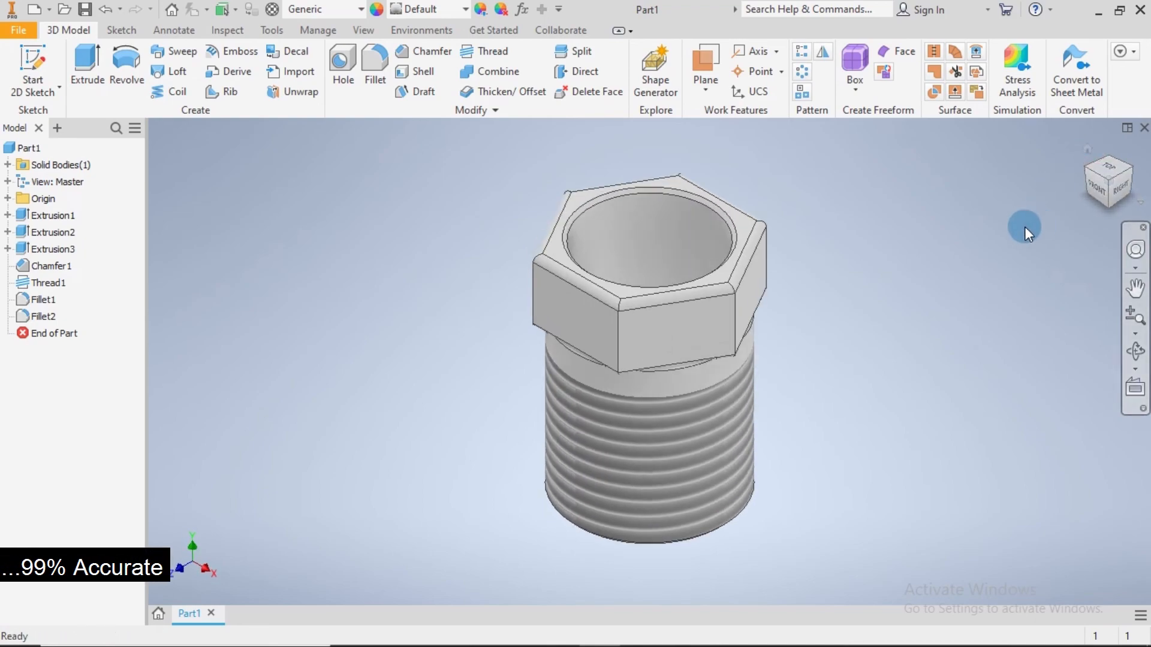
Step: Save the part as Component 32.ipt in the Rotary Engine folder and close the file
left_click(85, 11)
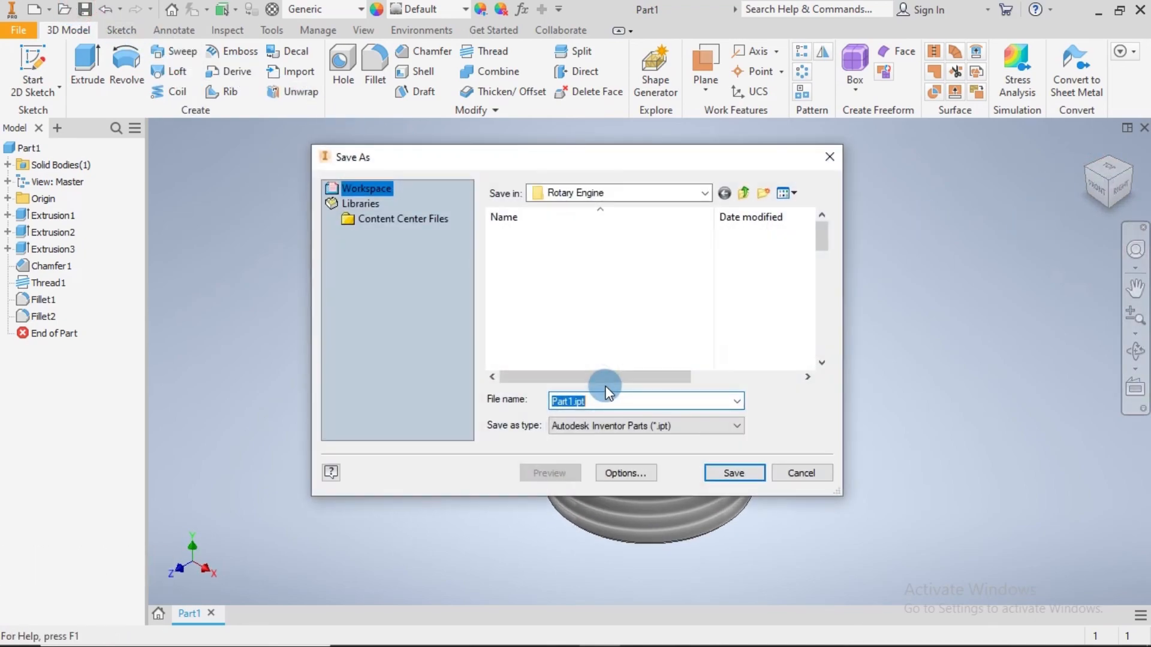
type("Component")
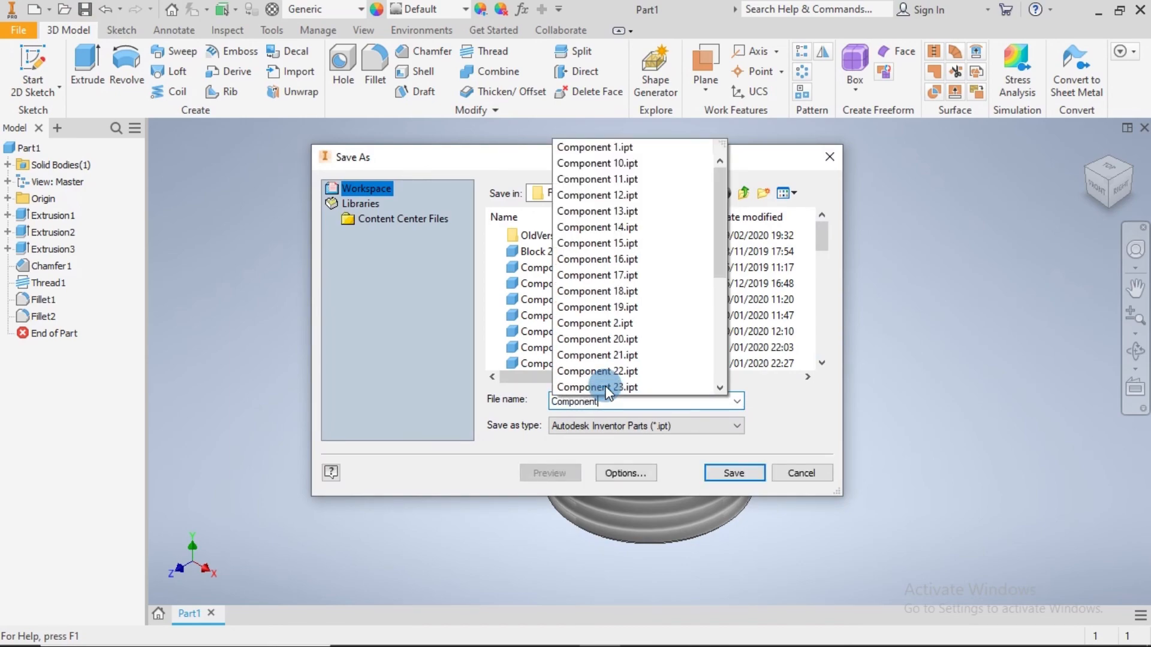
type(" 3")
key("Return")
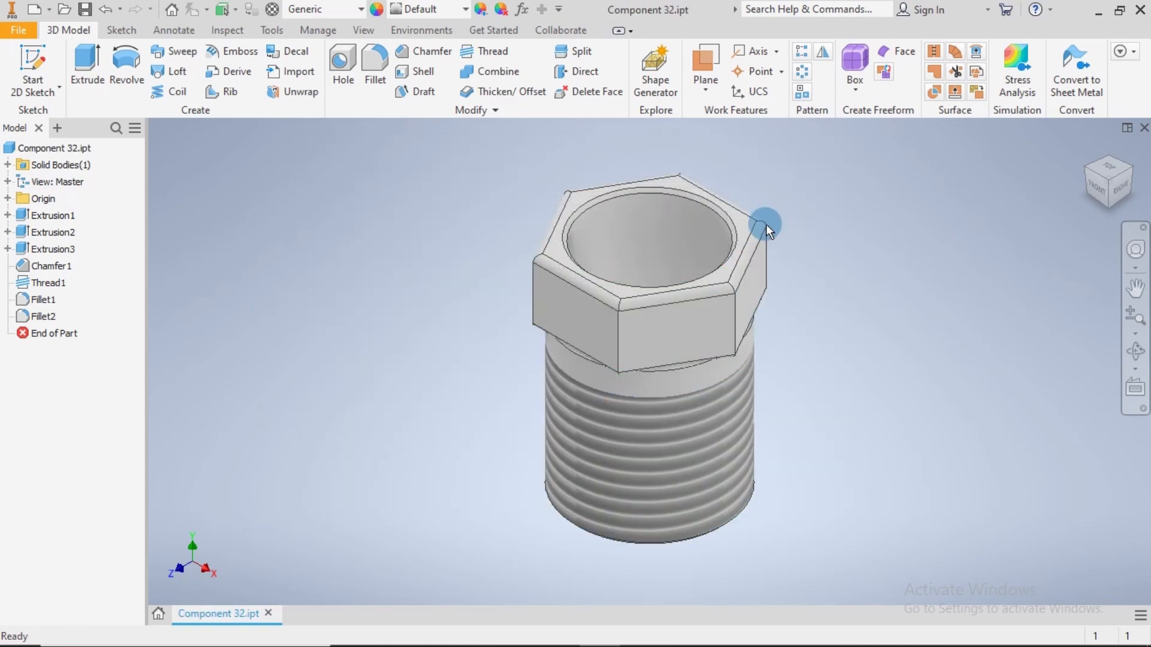
left_click(1137, 17)
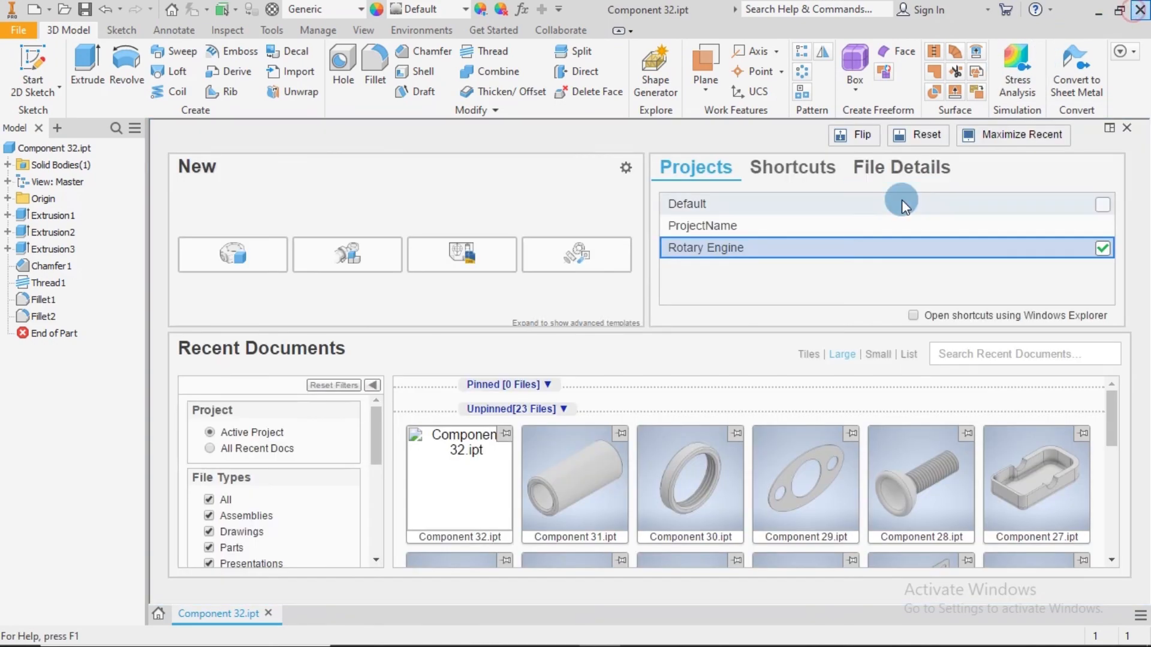